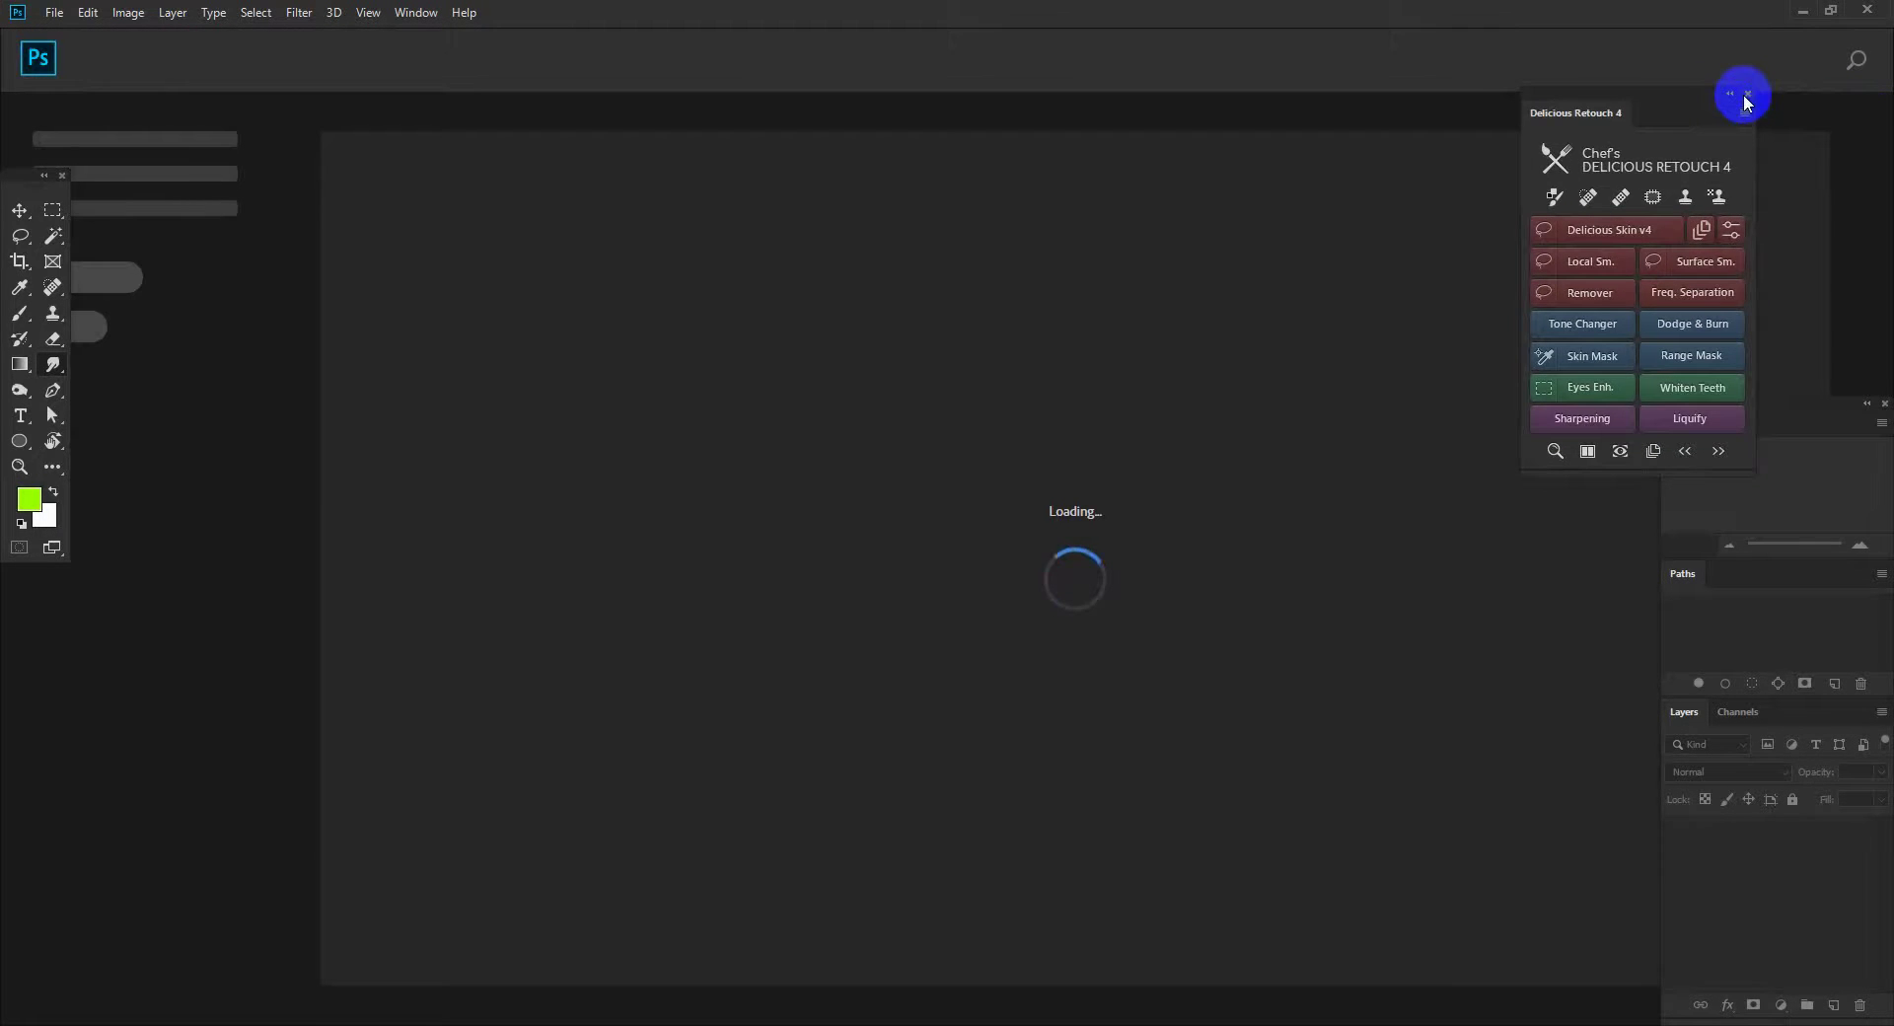
# - Close the Delicious Retouch 4 panel and detach the Navigator panel from the docked panels
pyautogui.click(1744, 93)
pyautogui.moveTo(1815, 412); pyautogui.dragTo(1728, 242)
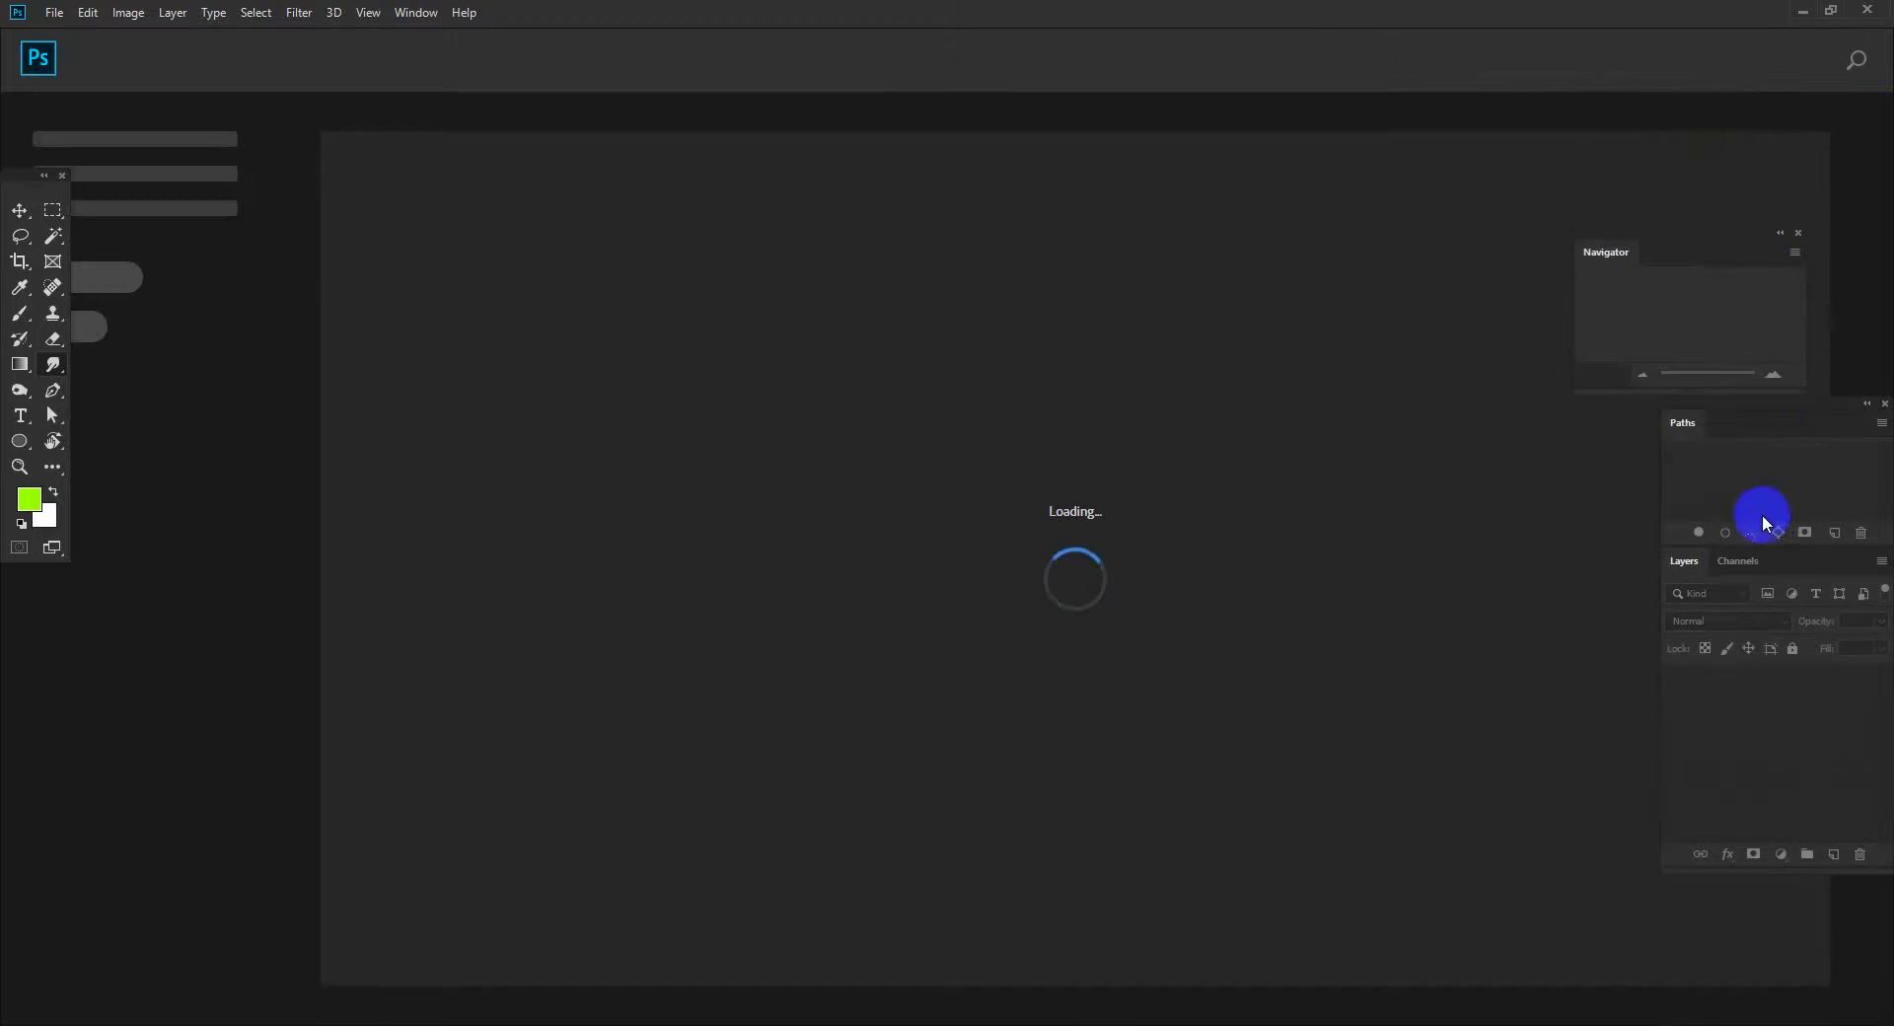
# - Open the desktop image S20 Bags 7-30-5043 in Photoshop
pyautogui.click(1801, 14)
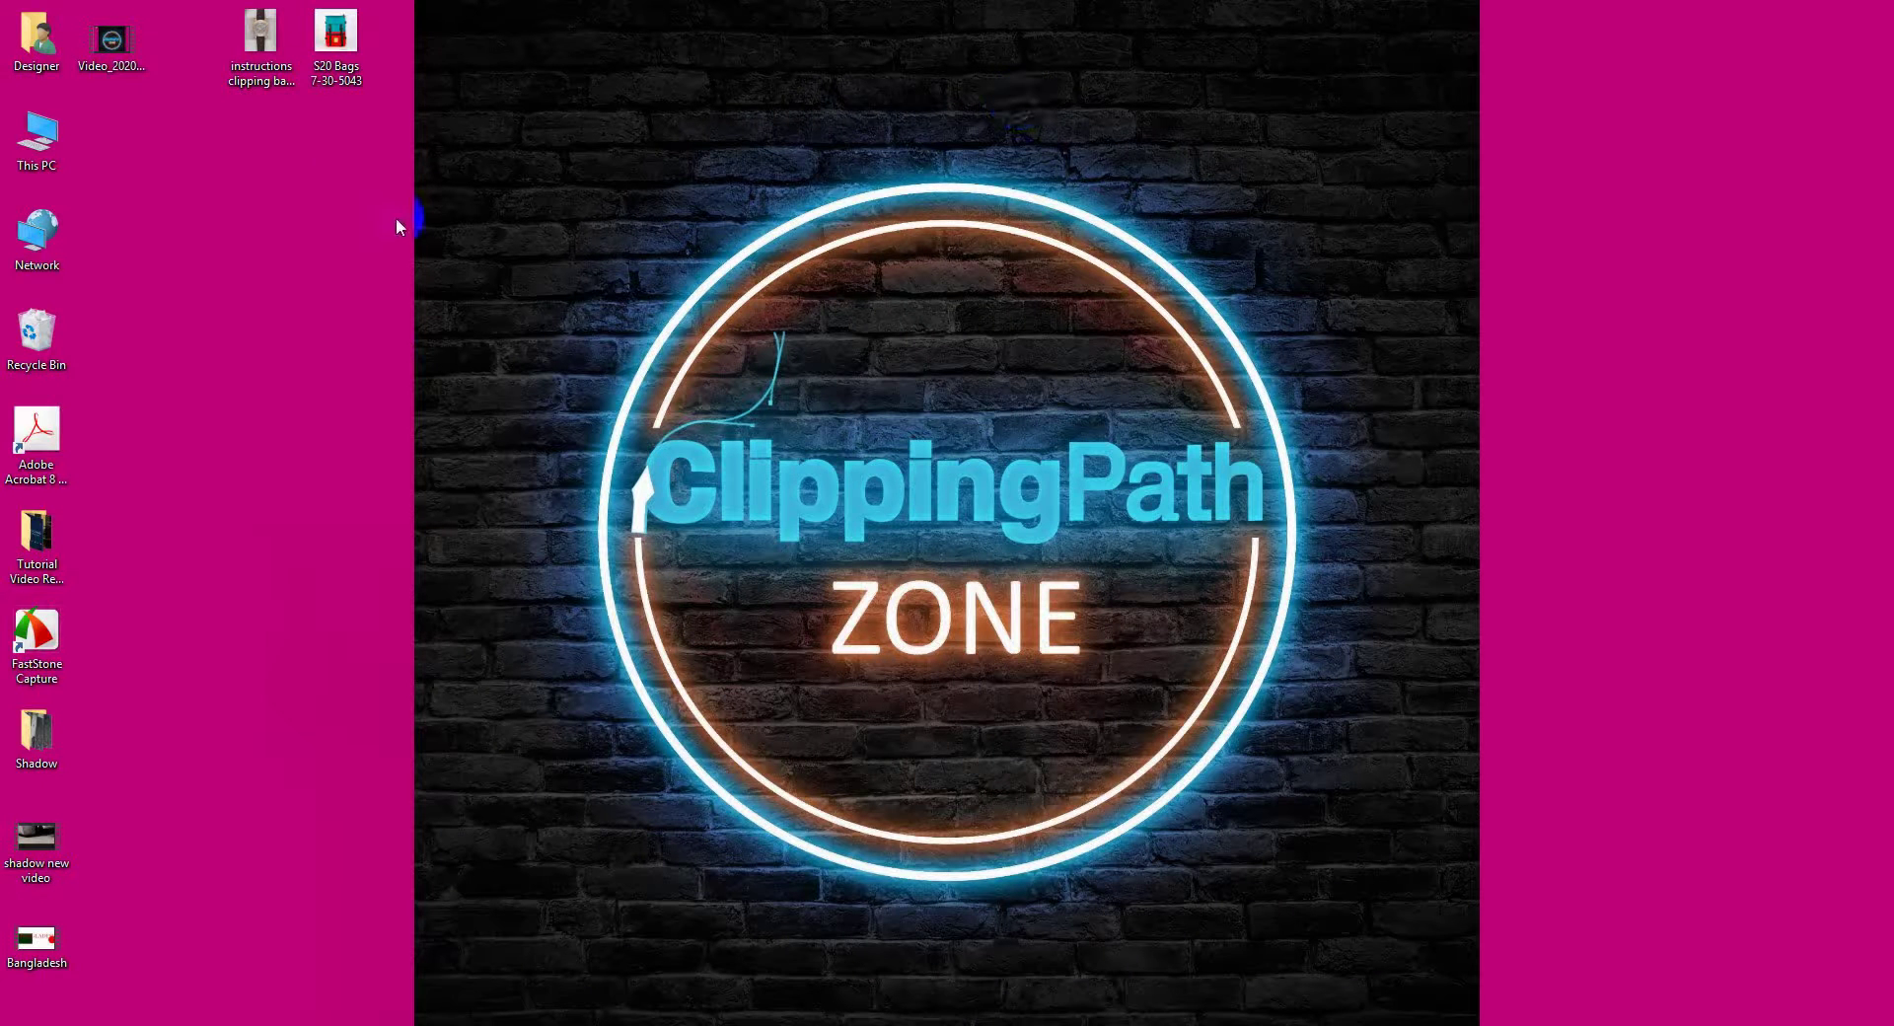
pyautogui.moveTo(325, 61); pyautogui.dragTo(832, 183)
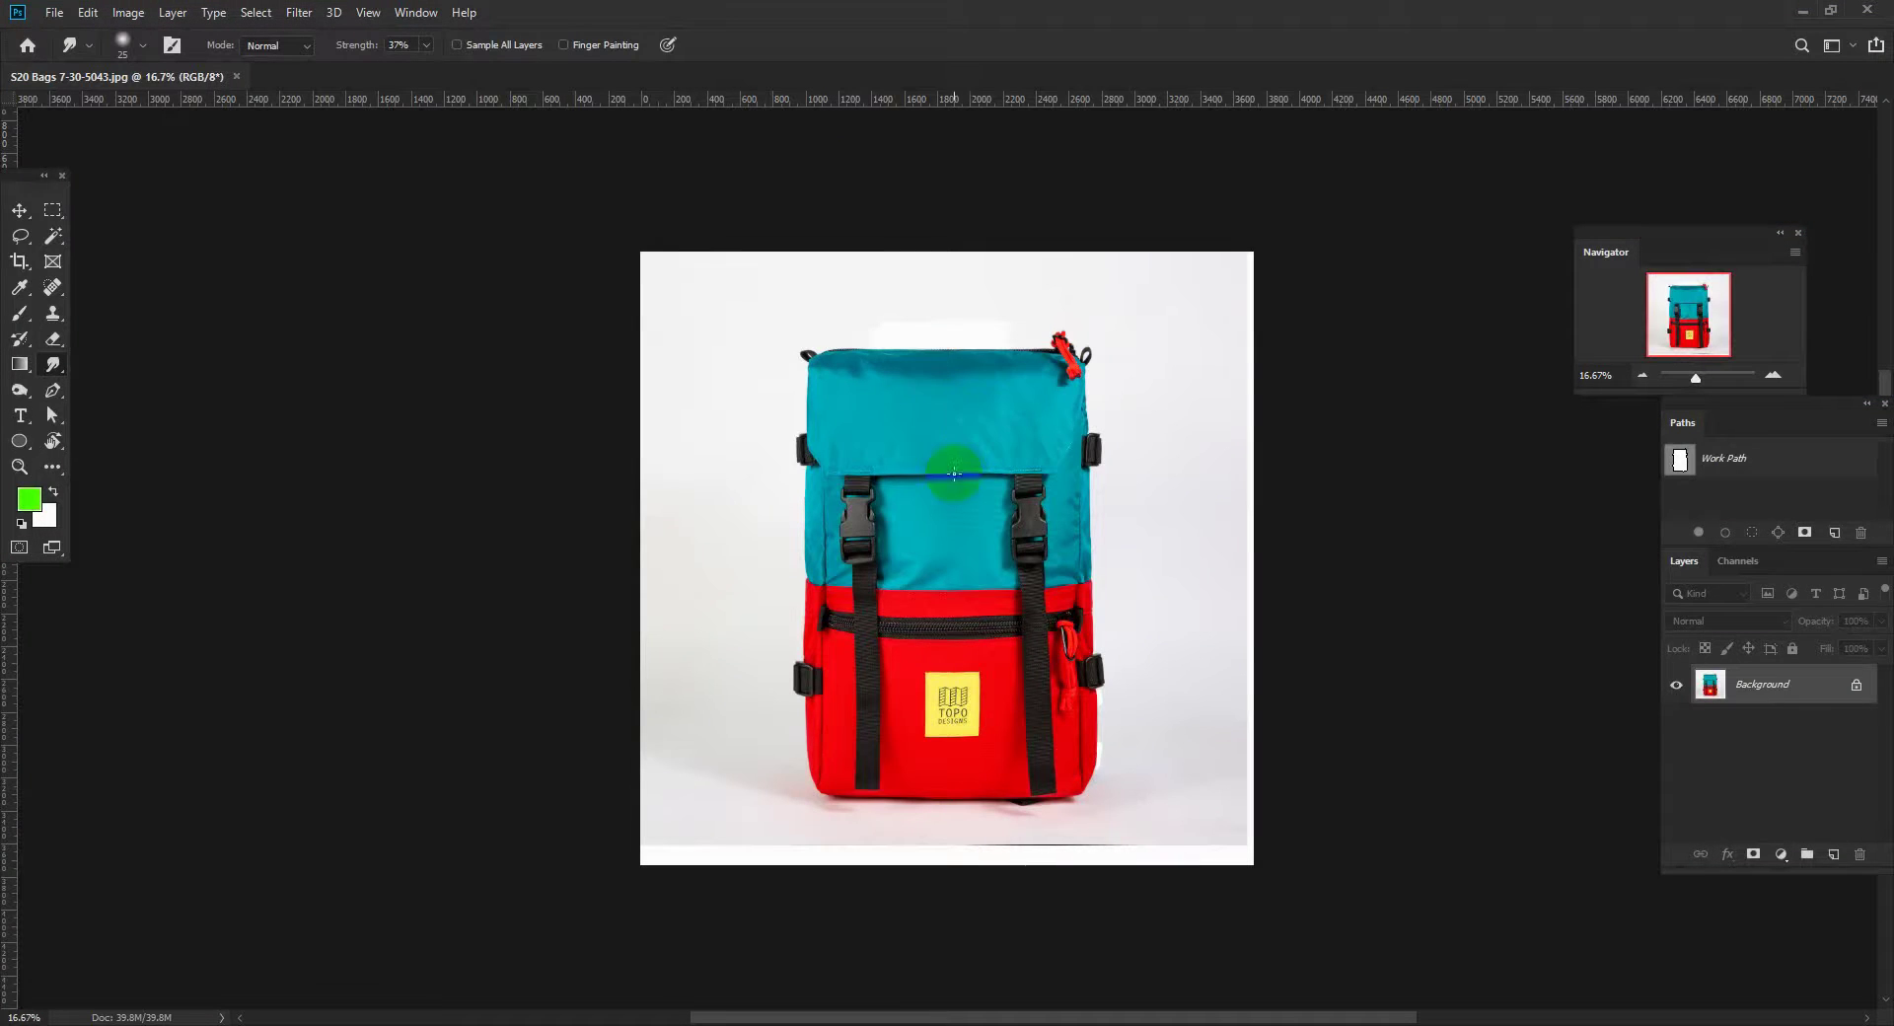
# - Soften the teal fabric along the left edge of the backpack's top flap with the Blur tool
pyautogui.keyDown('ctrl'); pyautogui.click(980, 434); pyautogui.keyUp('ctrl')
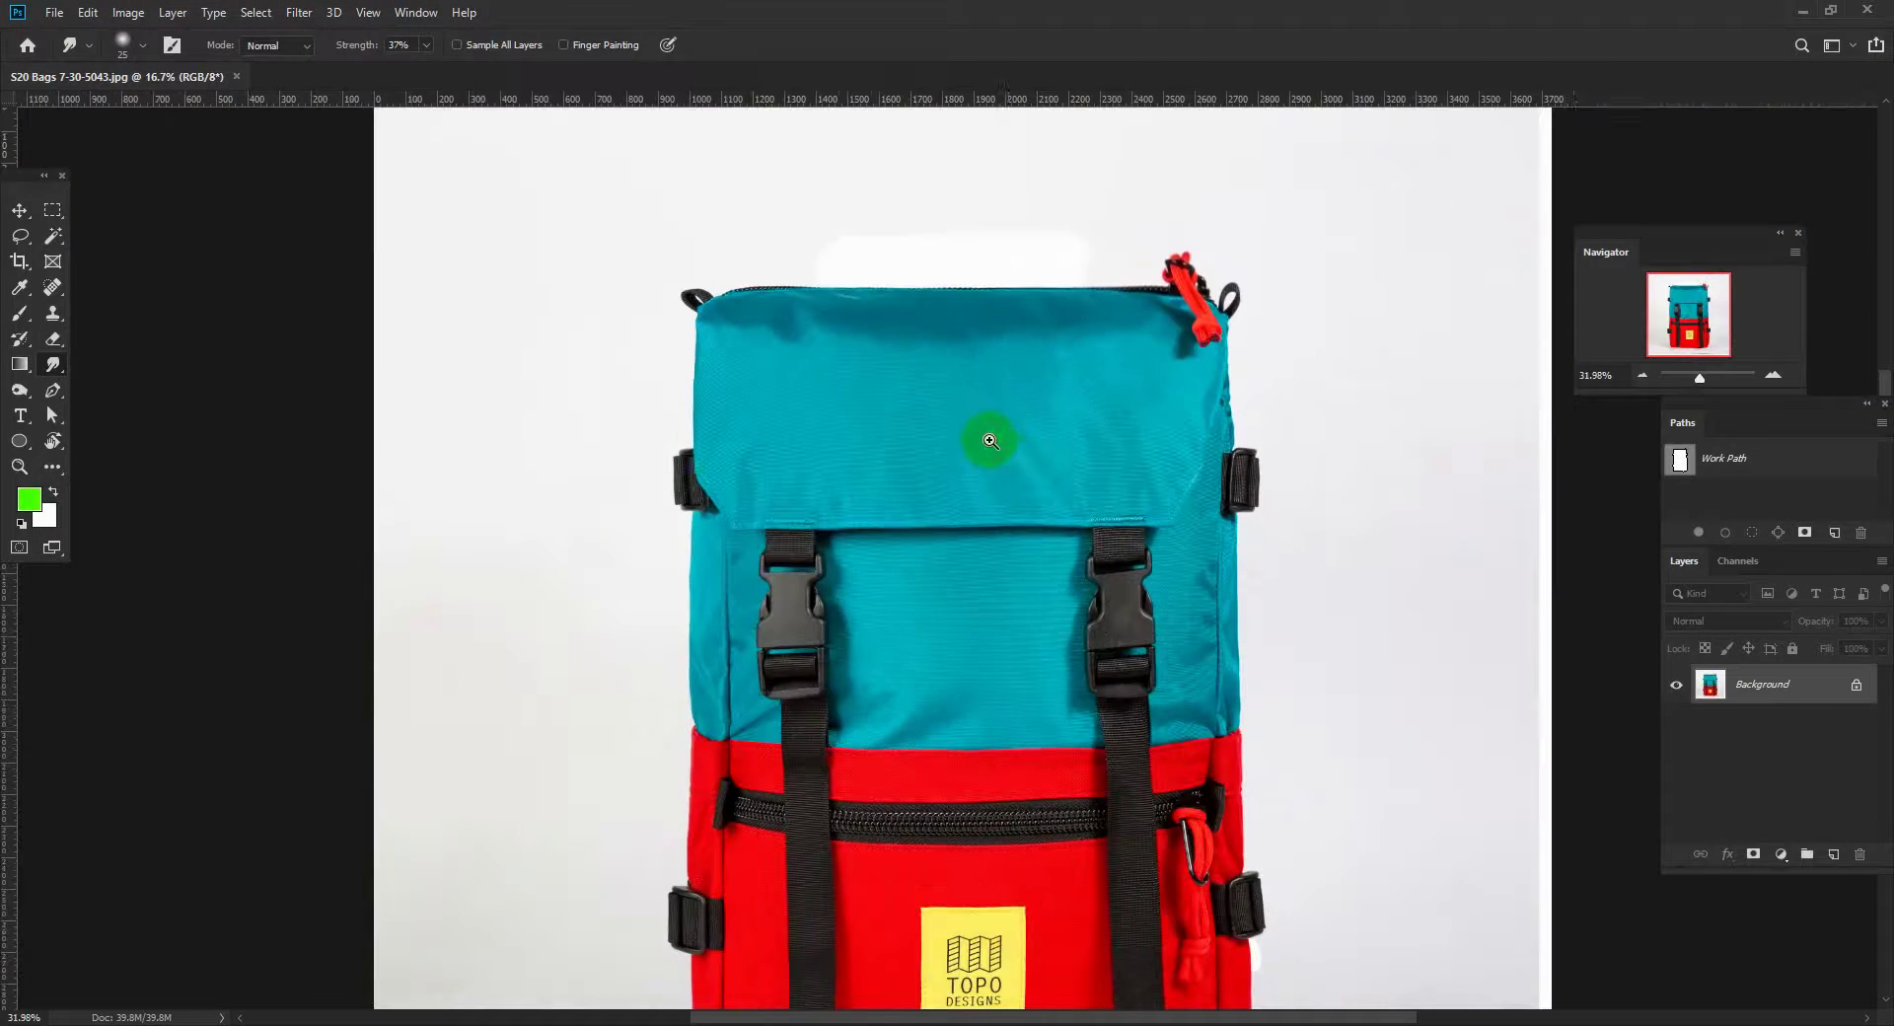
pyautogui.moveTo(1026, 512); pyautogui.dragTo(915, 384)
pyautogui.moveTo(845, 536); pyautogui.dragTo(831, 355)
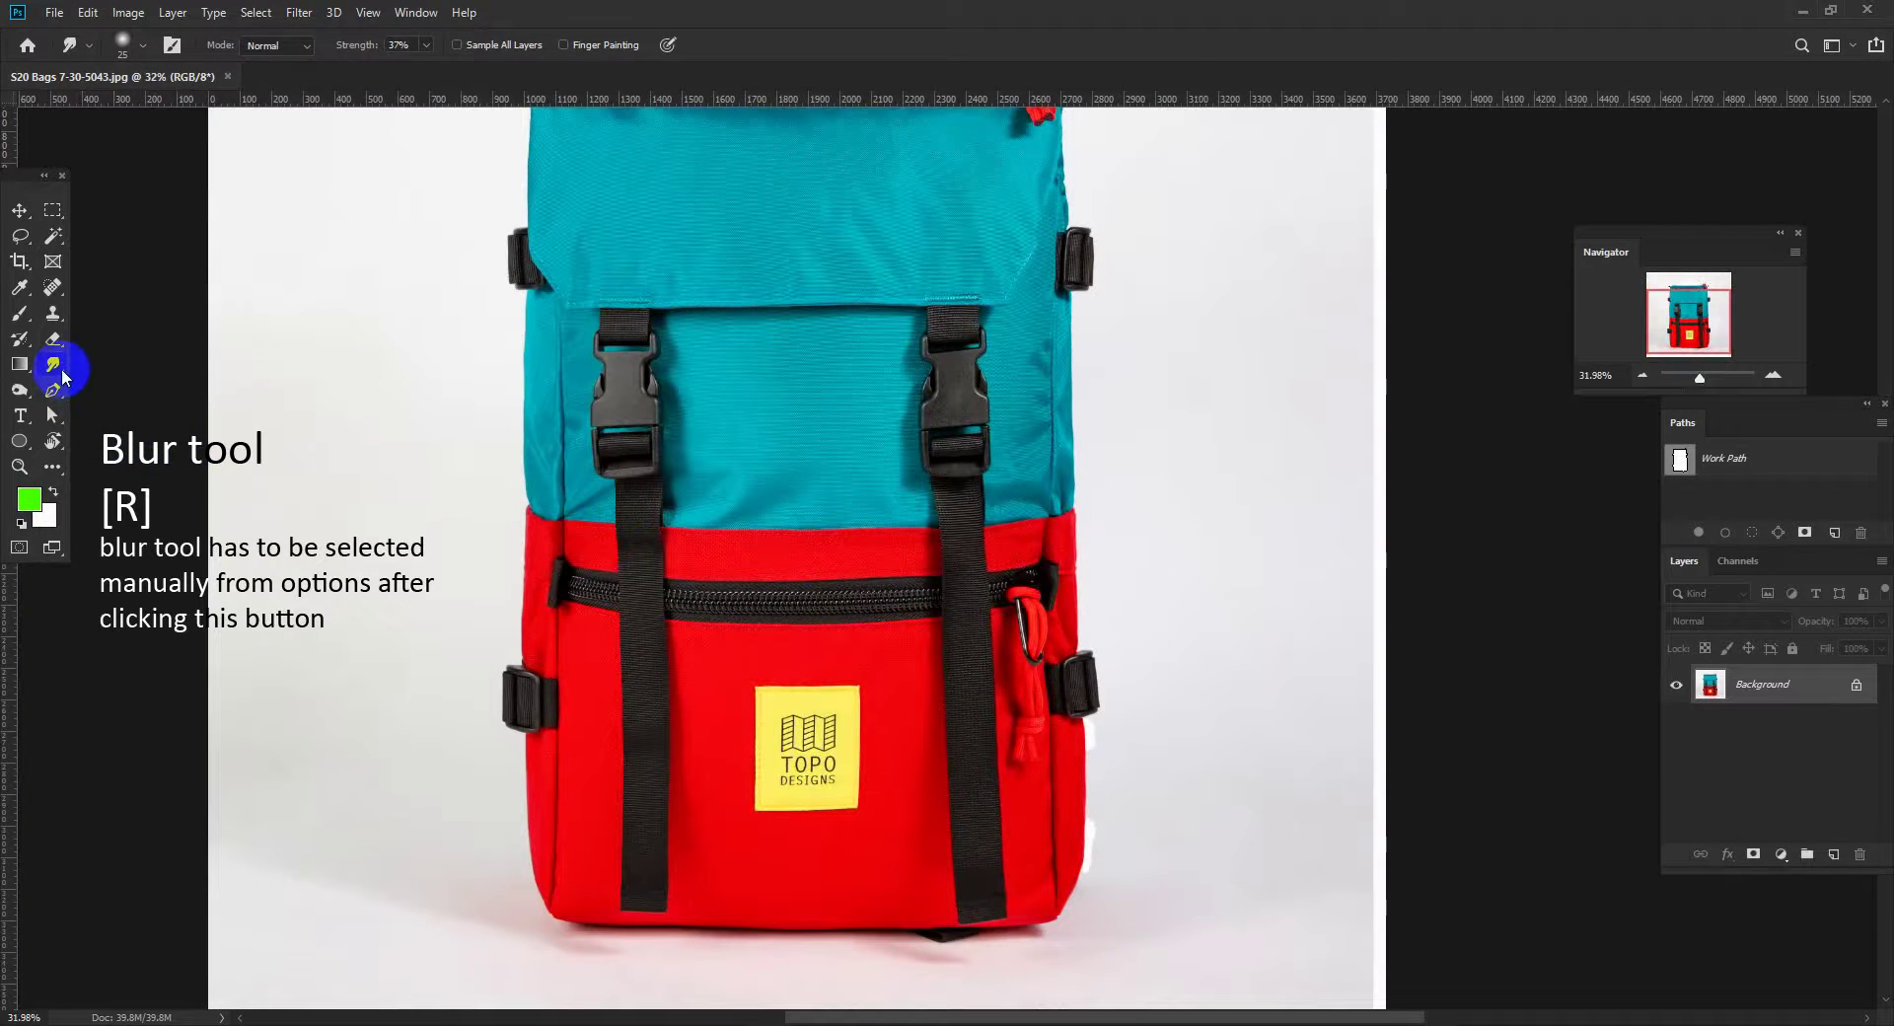
pyautogui.rightClick(53, 365)
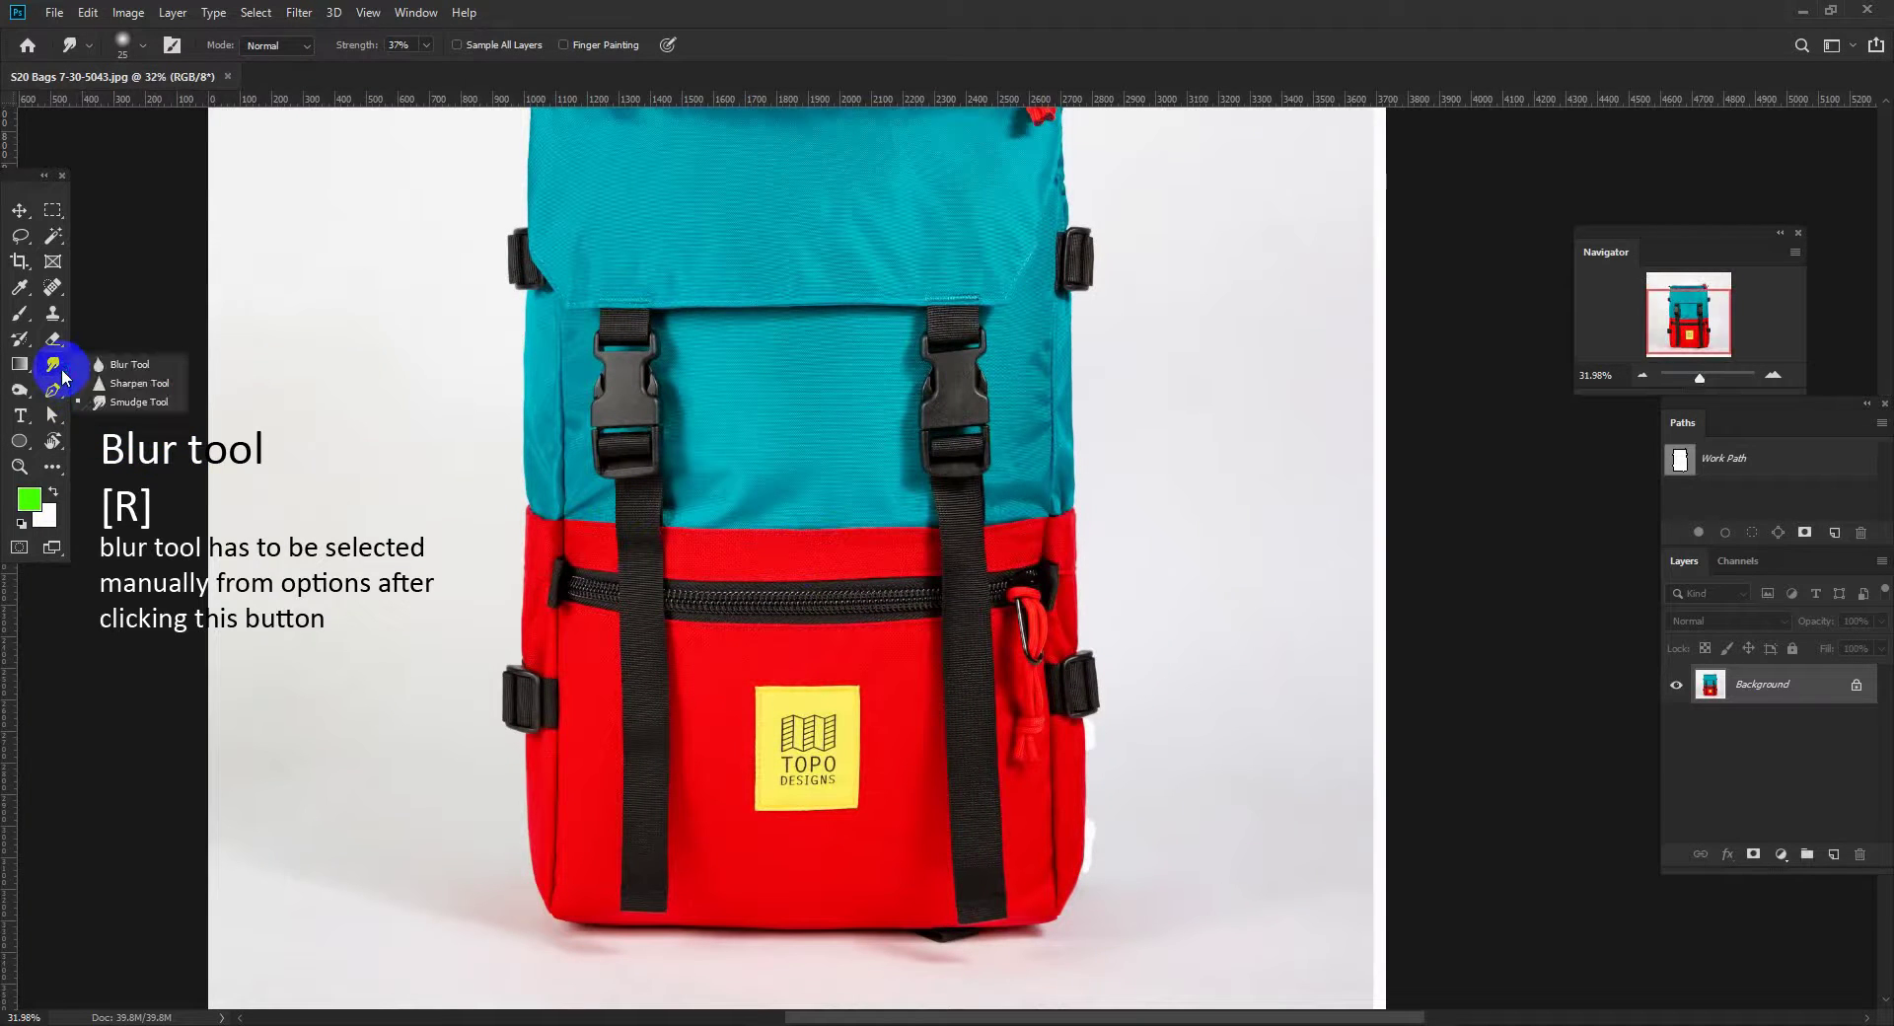
pyautogui.click(148, 365)
pyautogui.moveTo(703, 312); pyautogui.dragTo(684, 579)
pyautogui.moveTo(576, 425); pyautogui.dragTo(658, 483)
pyautogui.moveTo(461, 385)
pyautogui.mouseDown()
pyautogui.moveTo(528, 431)
pyautogui.moveTo(587, 428)
pyautogui.moveTo(367, 427)
pyautogui.mouseUp()
pyautogui.moveTo(549, 478)
pyautogui.mouseDown()
pyautogui.moveTo(466, 460)
pyautogui.moveTo(507, 553)
pyautogui.moveTo(527, 446)
pyautogui.mouseUp()
pyautogui.click(371, 52)
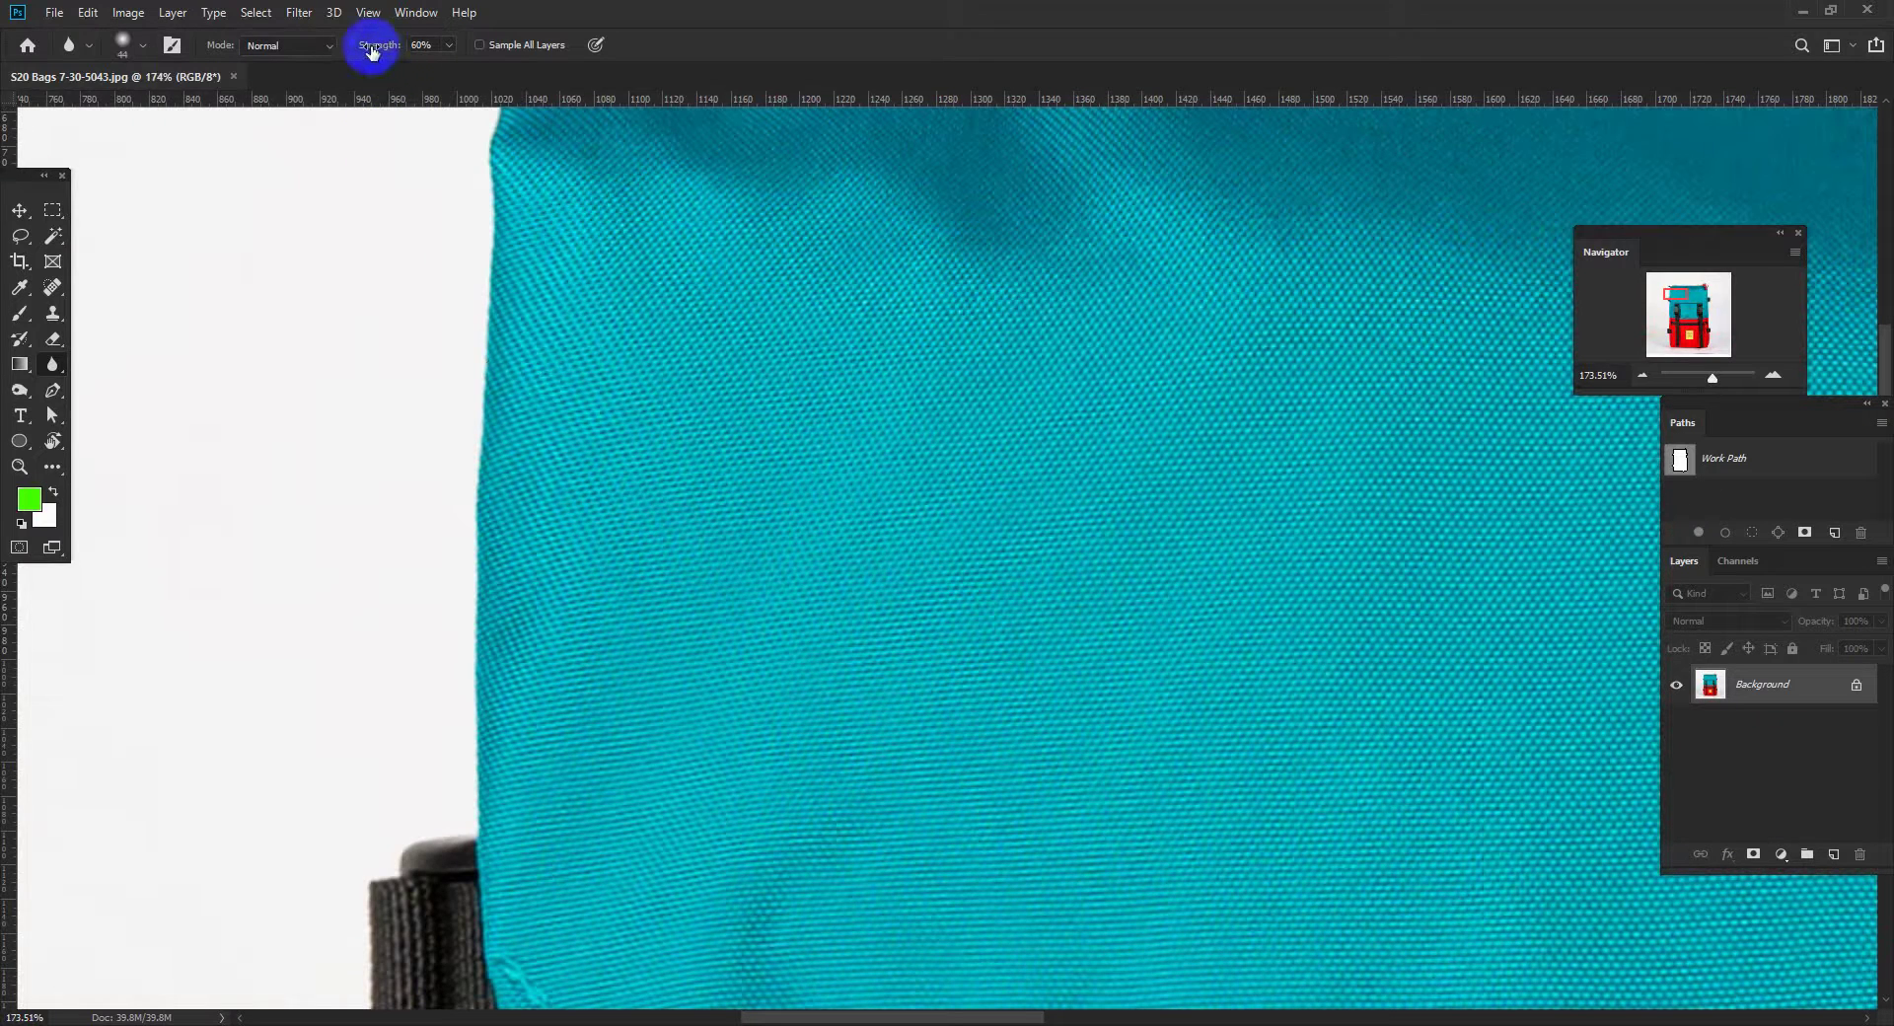
pyautogui.moveTo(522, 367)
pyautogui.mouseDown()
pyautogui.moveTo(490, 411)
pyautogui.moveTo(503, 373)
pyautogui.moveTo(515, 562)
pyautogui.moveTo(527, 357)
pyautogui.moveTo(521, 755)
pyautogui.moveTo(518, 274)
pyautogui.moveTo(540, 500)
pyautogui.moveTo(521, 422)
pyautogui.moveTo(522, 370)
pyautogui.moveTo(550, 511)
pyautogui.moveTo(548, 416)
pyautogui.moveTo(533, 486)
pyautogui.mouseUp()
# - Set the Blur tool's strength to 76% and blur the fabric further down the flap's left edge
pyautogui.click(375, 53)
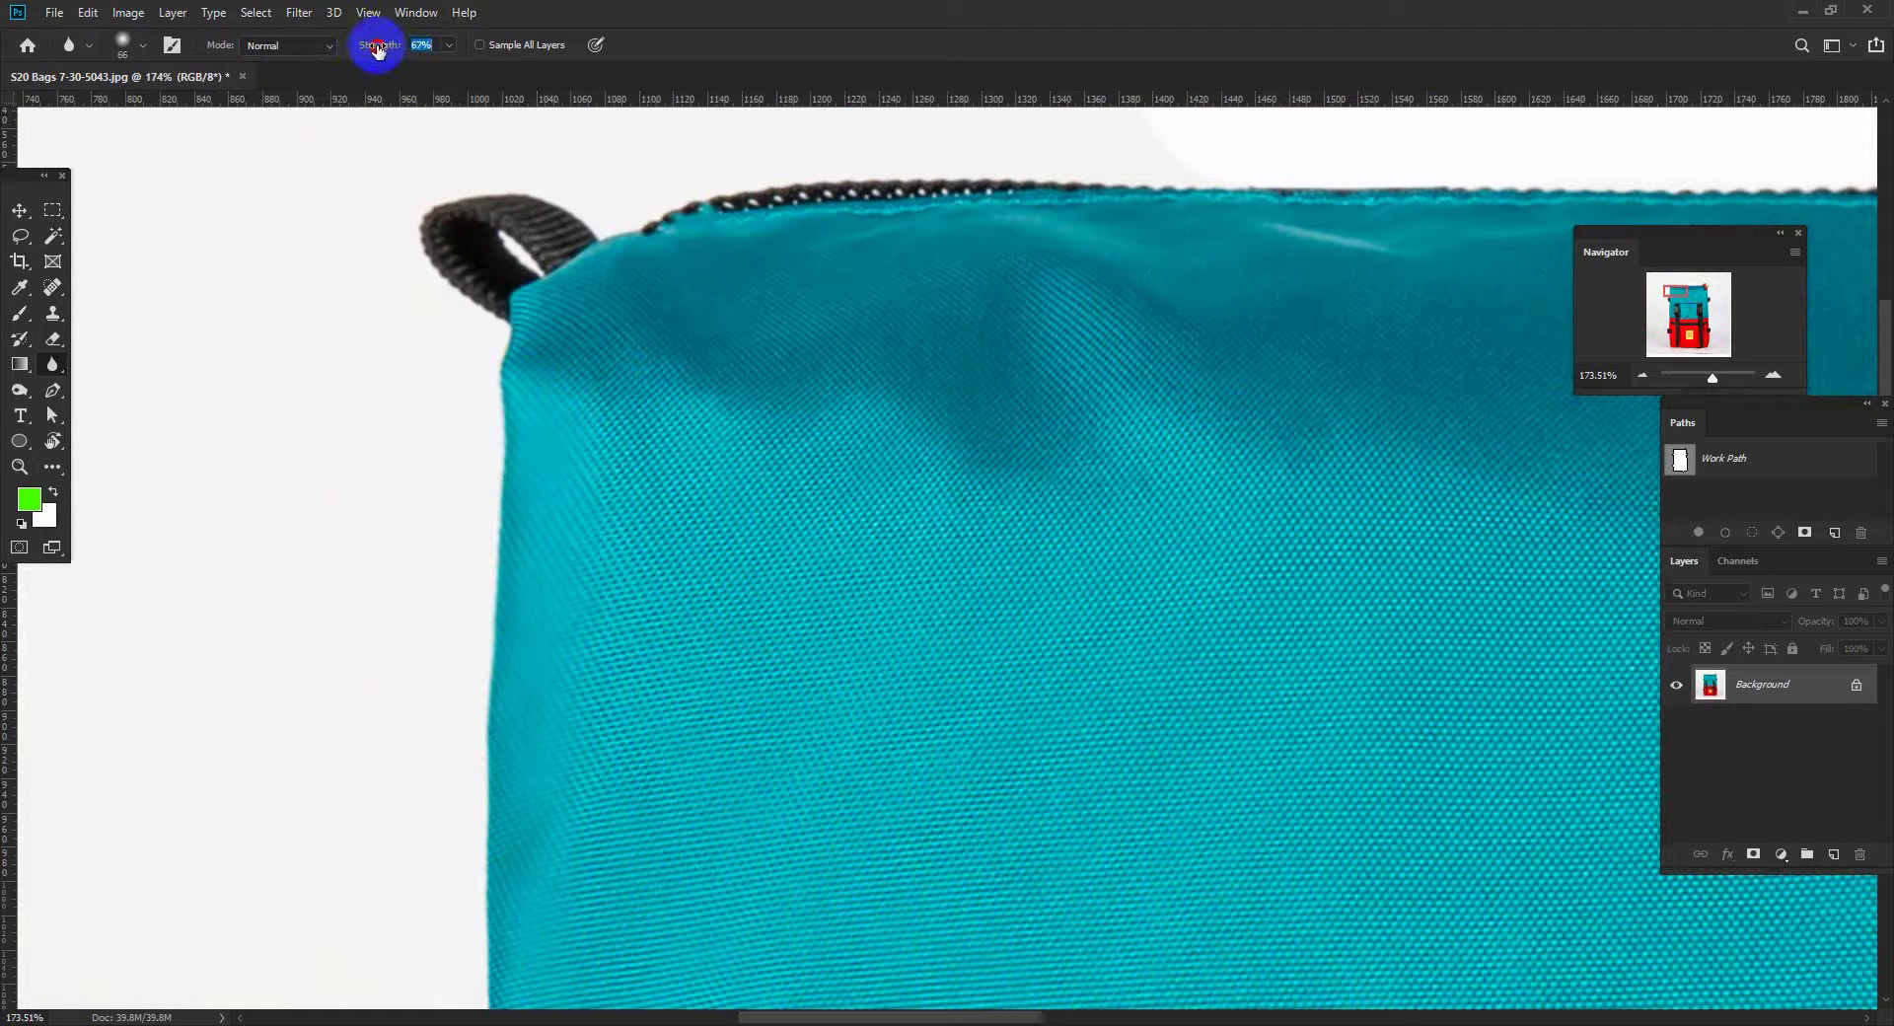
pyautogui.moveTo(394, 58); pyautogui.dragTo(405, 55)
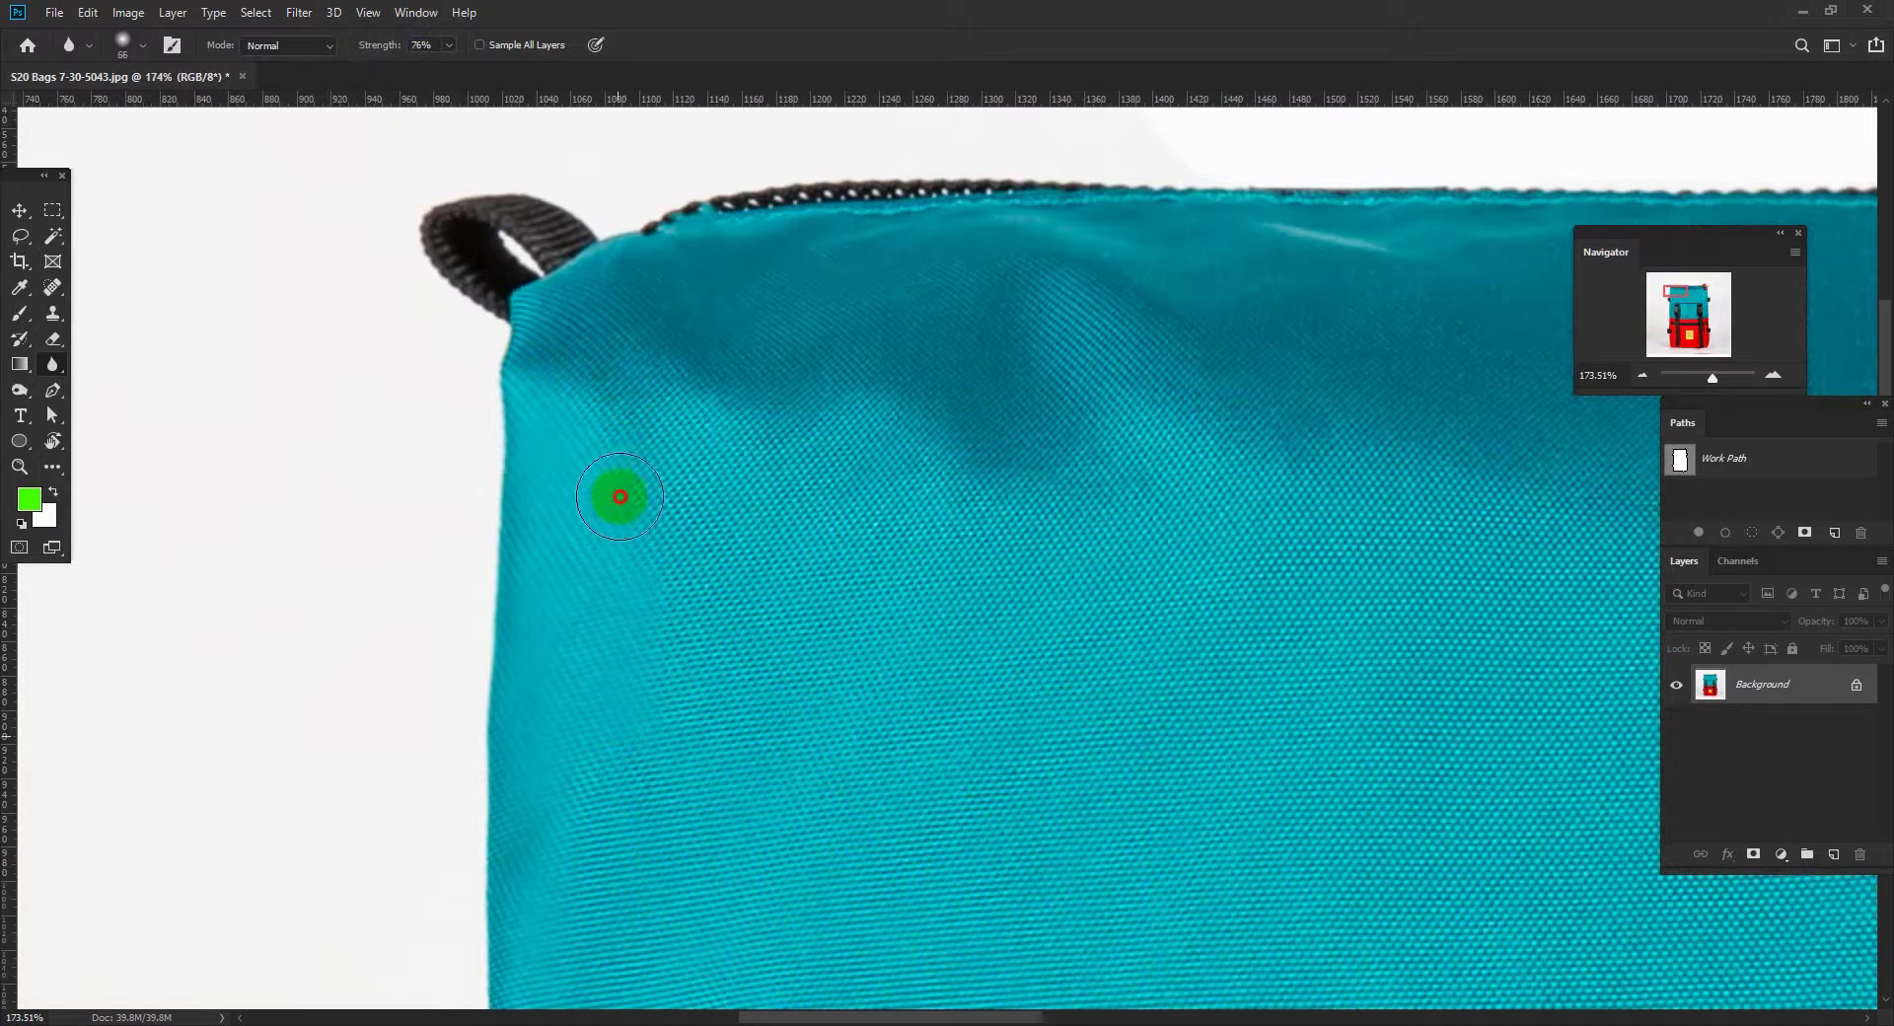
pyautogui.moveTo(612, 827)
pyautogui.mouseDown()
pyautogui.moveTo(610, 680)
pyautogui.moveTo(558, 465)
pyautogui.mouseUp()
pyautogui.moveTo(503, 761); pyautogui.dragTo(457, 457)
pyautogui.moveTo(389, 308); pyautogui.dragTo(448, 319)
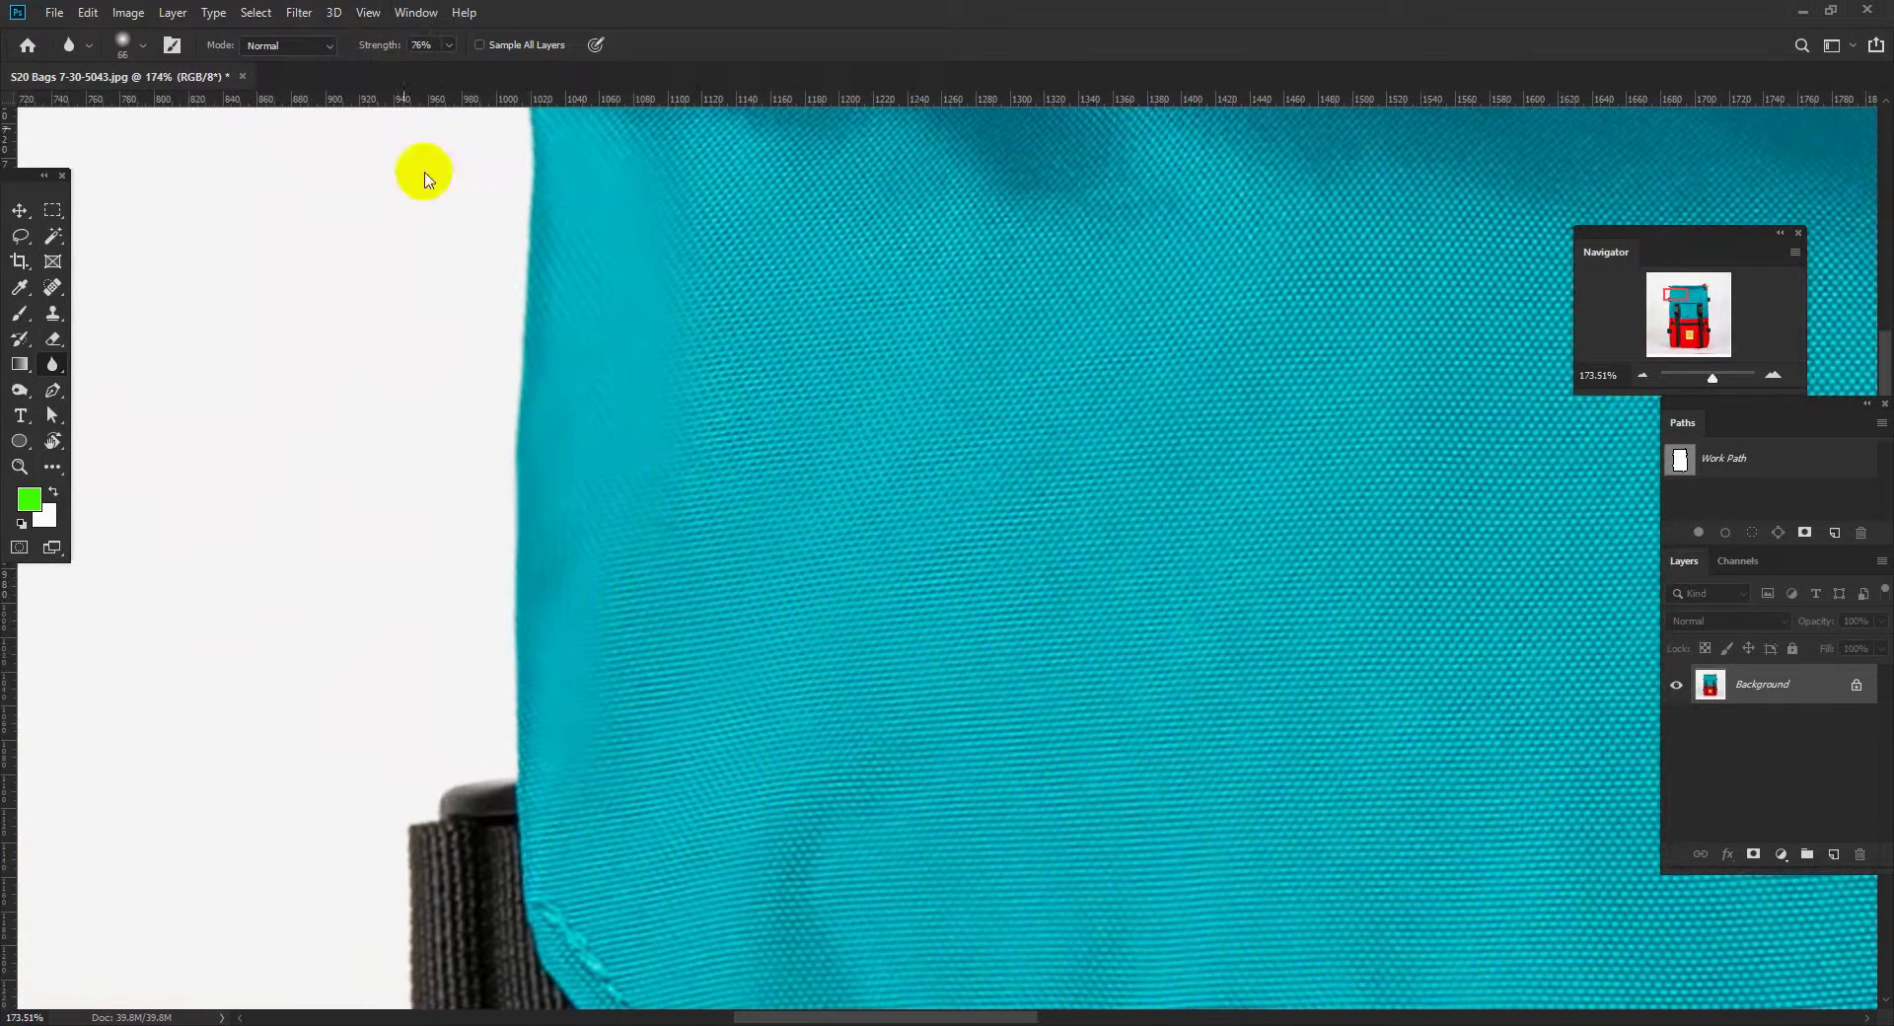
# - Lower the Blur tool's strength to 47% and blur more of the fabric beside the flap's left edge
pyautogui.moveTo(392, 51); pyautogui.dragTo(368, 50)
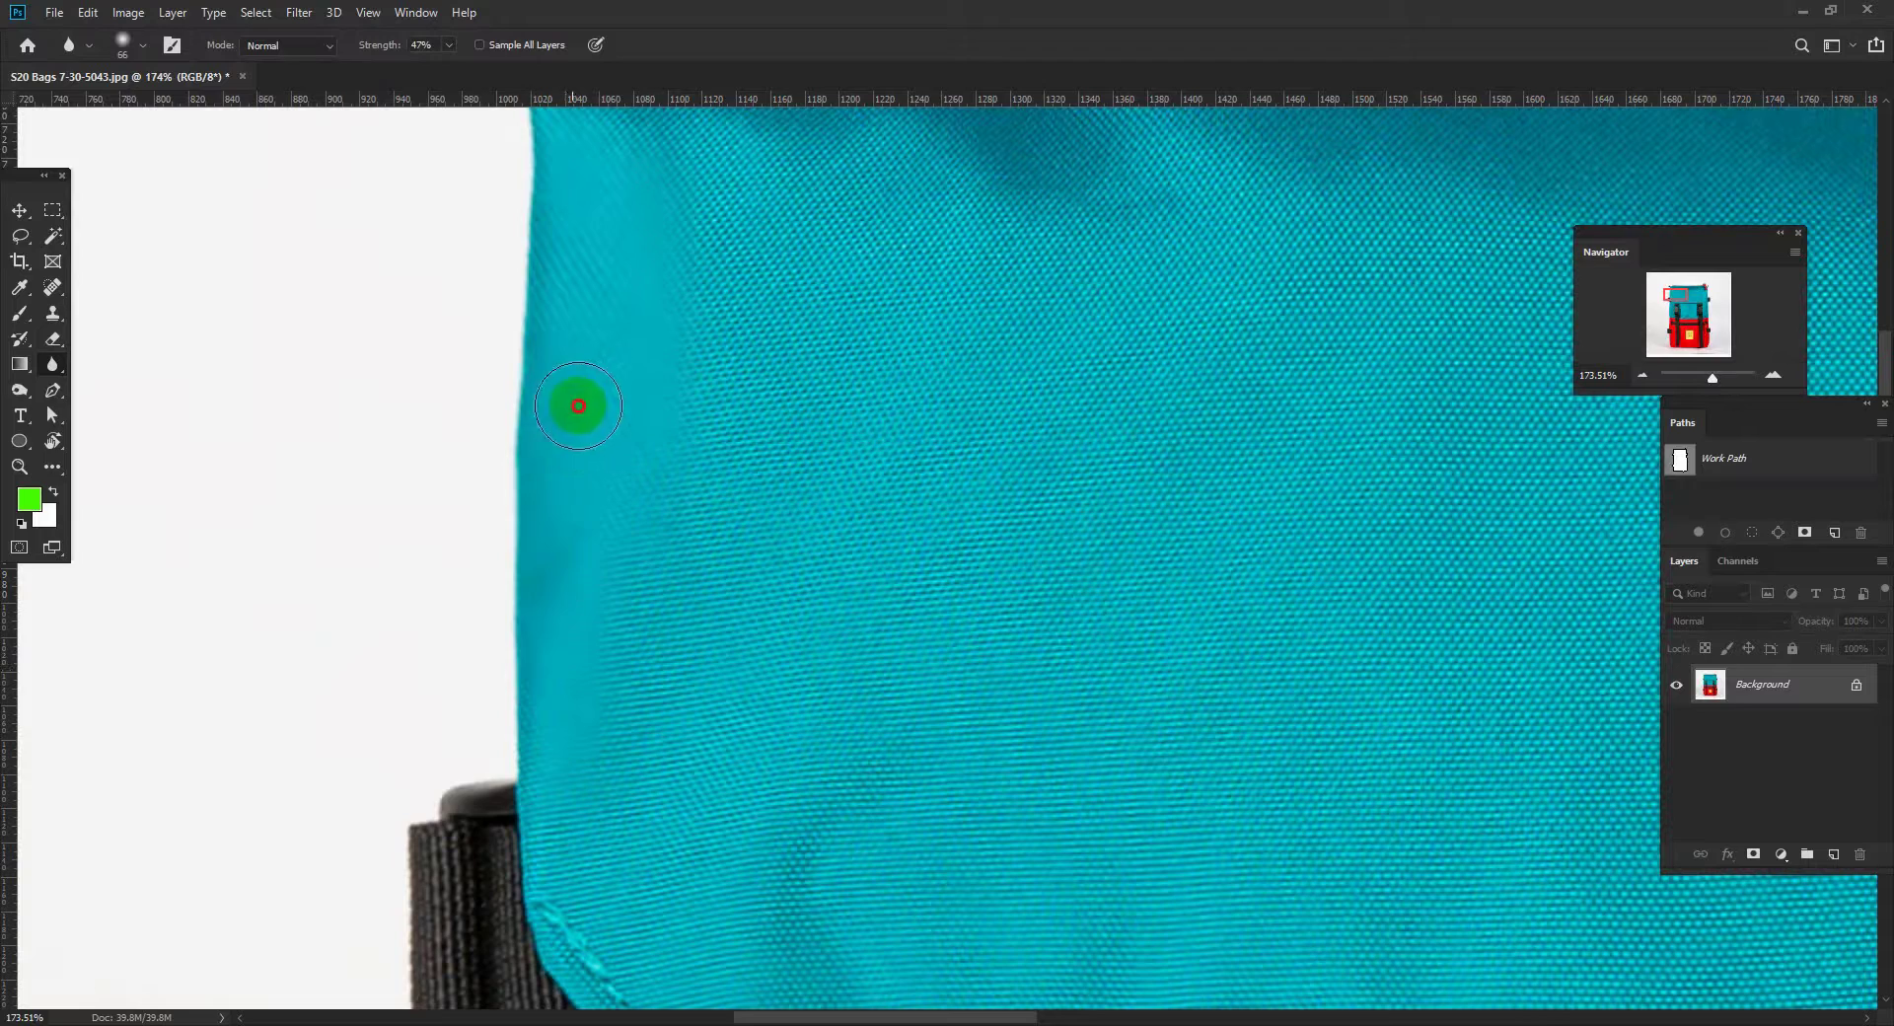
pyautogui.moveTo(691, 438)
pyautogui.mouseDown()
pyautogui.moveTo(751, 382)
pyautogui.moveTo(787, 620)
pyautogui.moveTo(781, 346)
pyautogui.mouseUp()
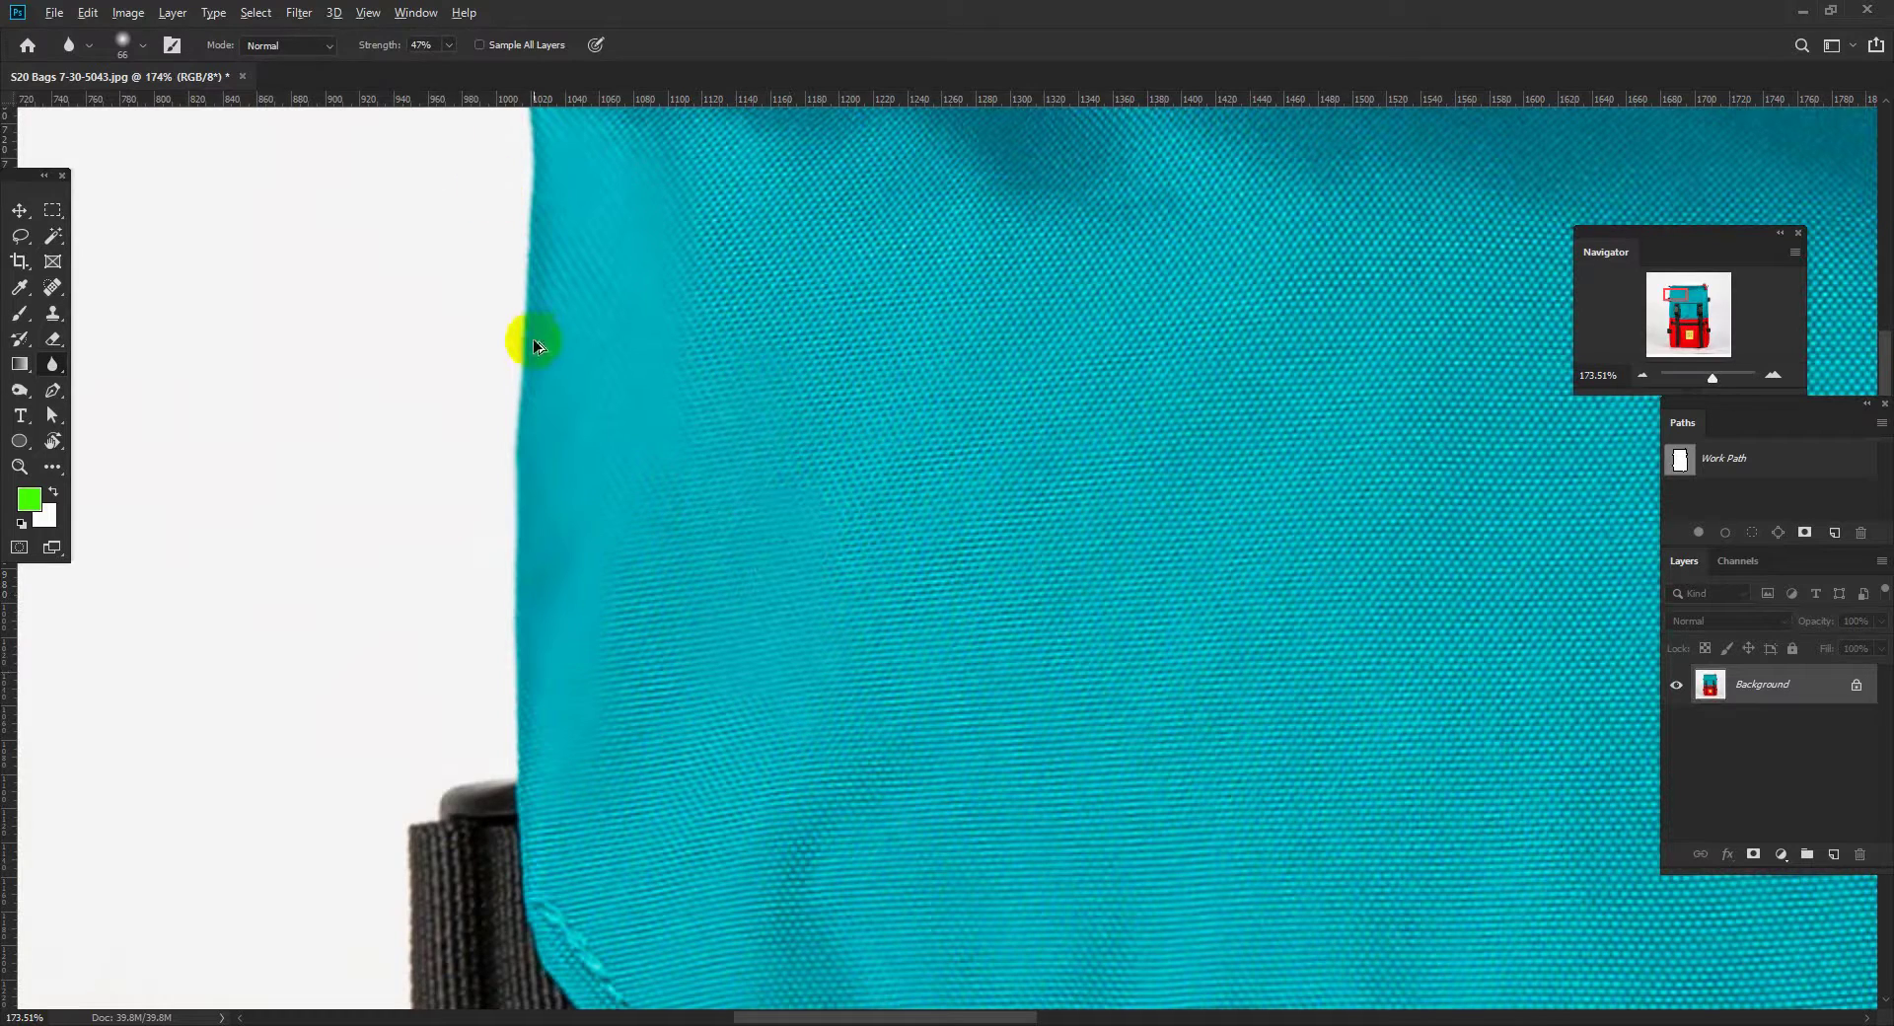
# - Compare the blurred strip at the flap's left edge with the untouched fabric across the top of the backpack
pyautogui.moveTo(519, 343); pyautogui.dragTo(690, 664)
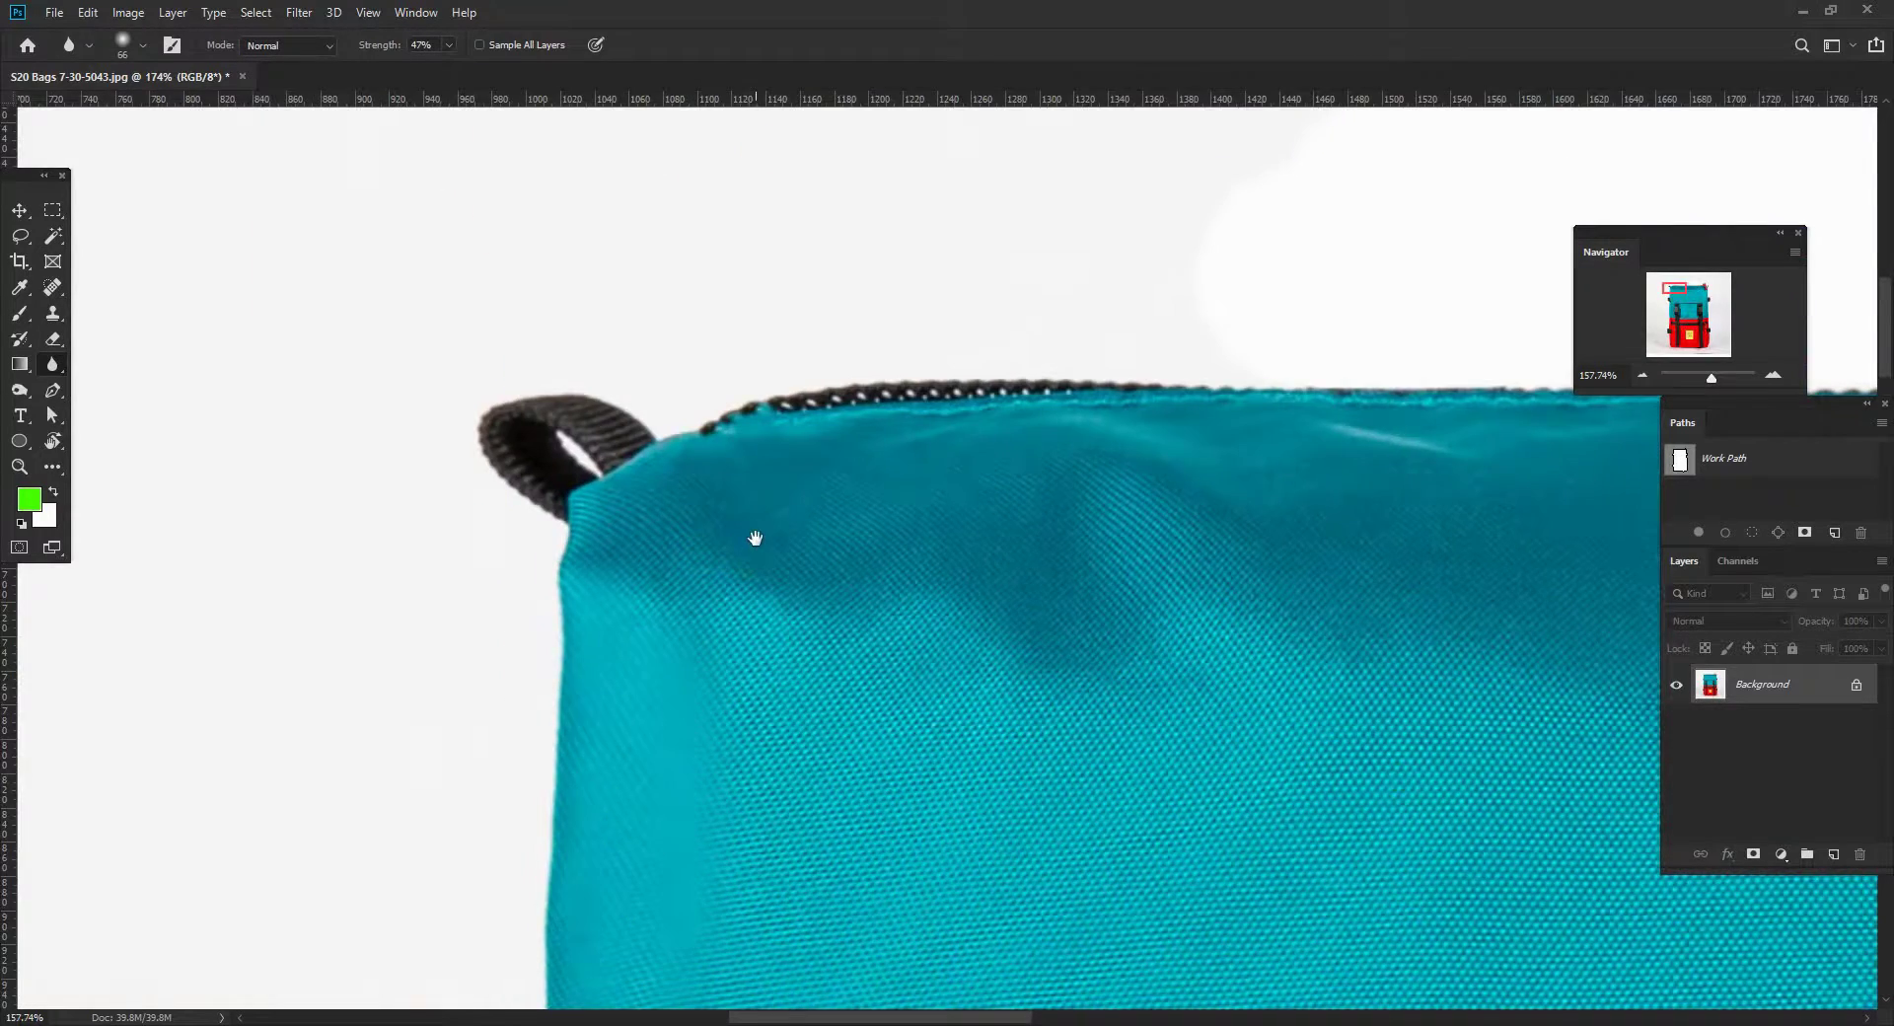
pyautogui.scroll(-2, 755, 539)
pyautogui.moveTo(1242, 582); pyautogui.dragTo(595, 468)
pyautogui.moveTo(1104, 517); pyautogui.dragTo(1444, 463)
pyautogui.moveTo(788, 629); pyautogui.dragTo(1375, 328)
pyautogui.scroll(4, 851, 439)
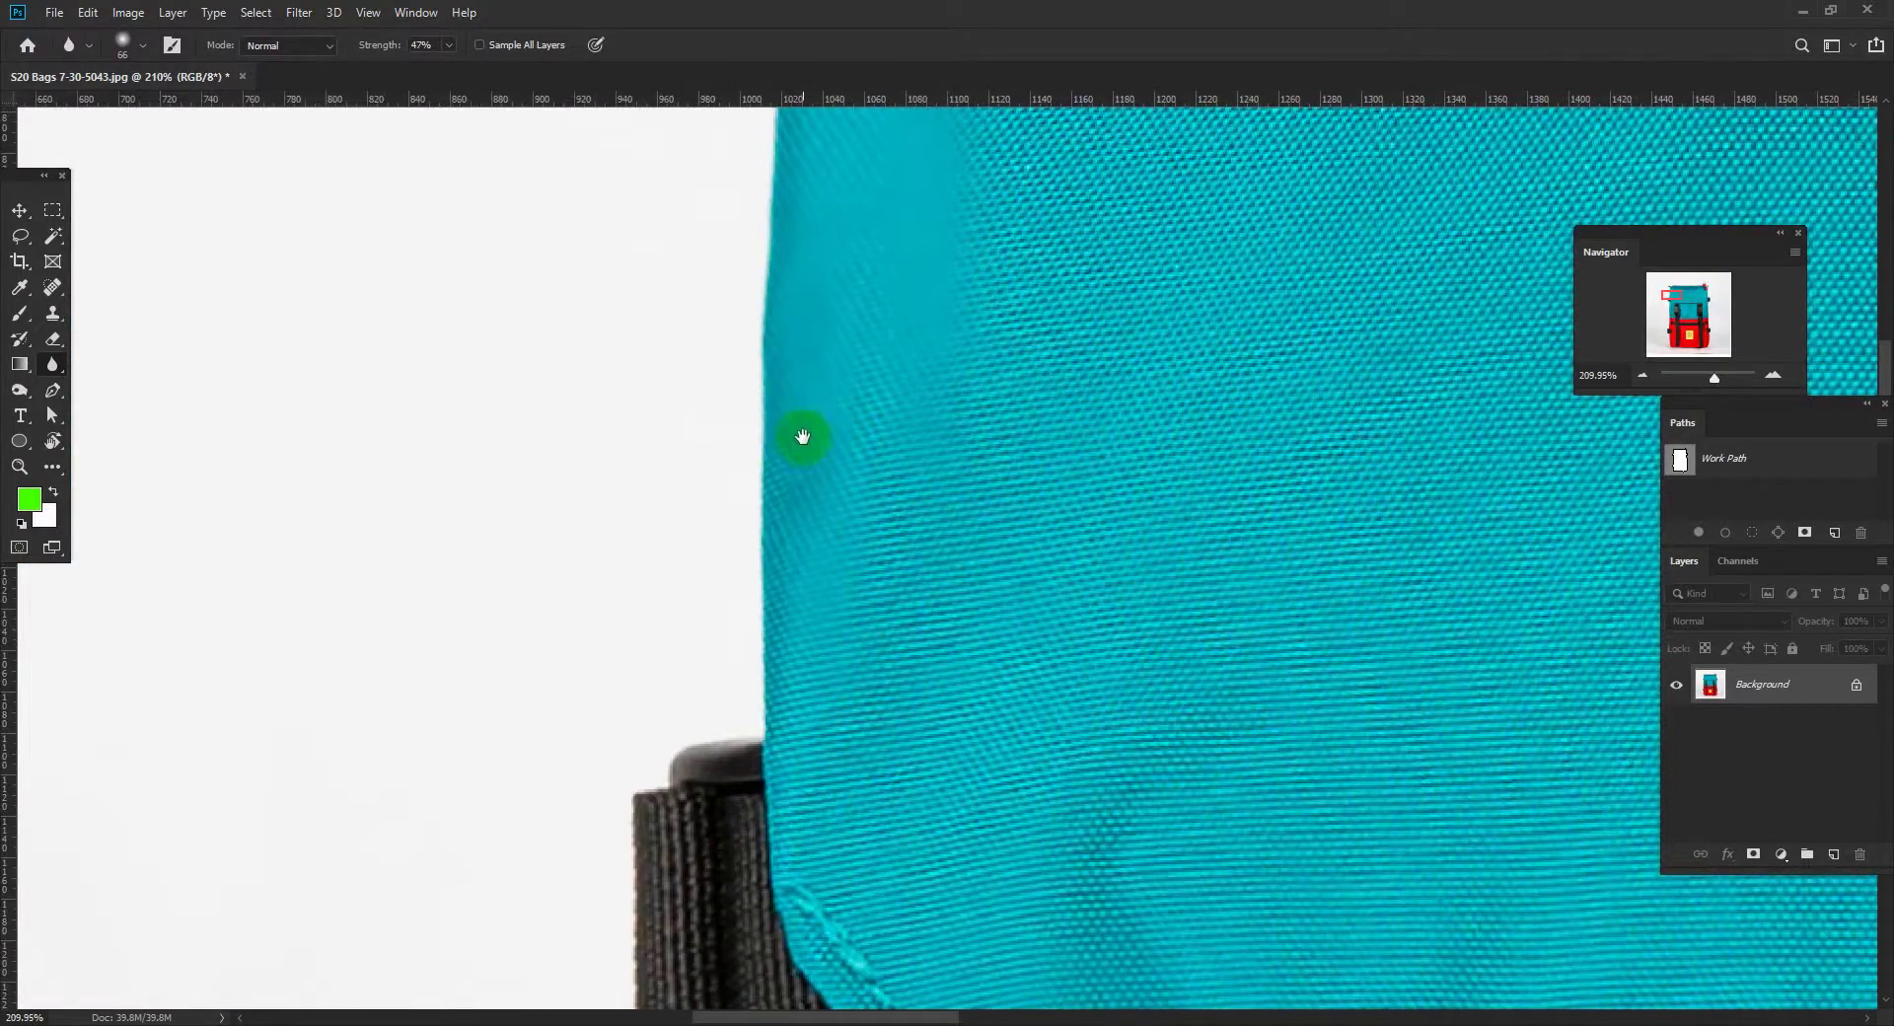
pyautogui.moveTo(782, 422); pyautogui.dragTo(654, 491)
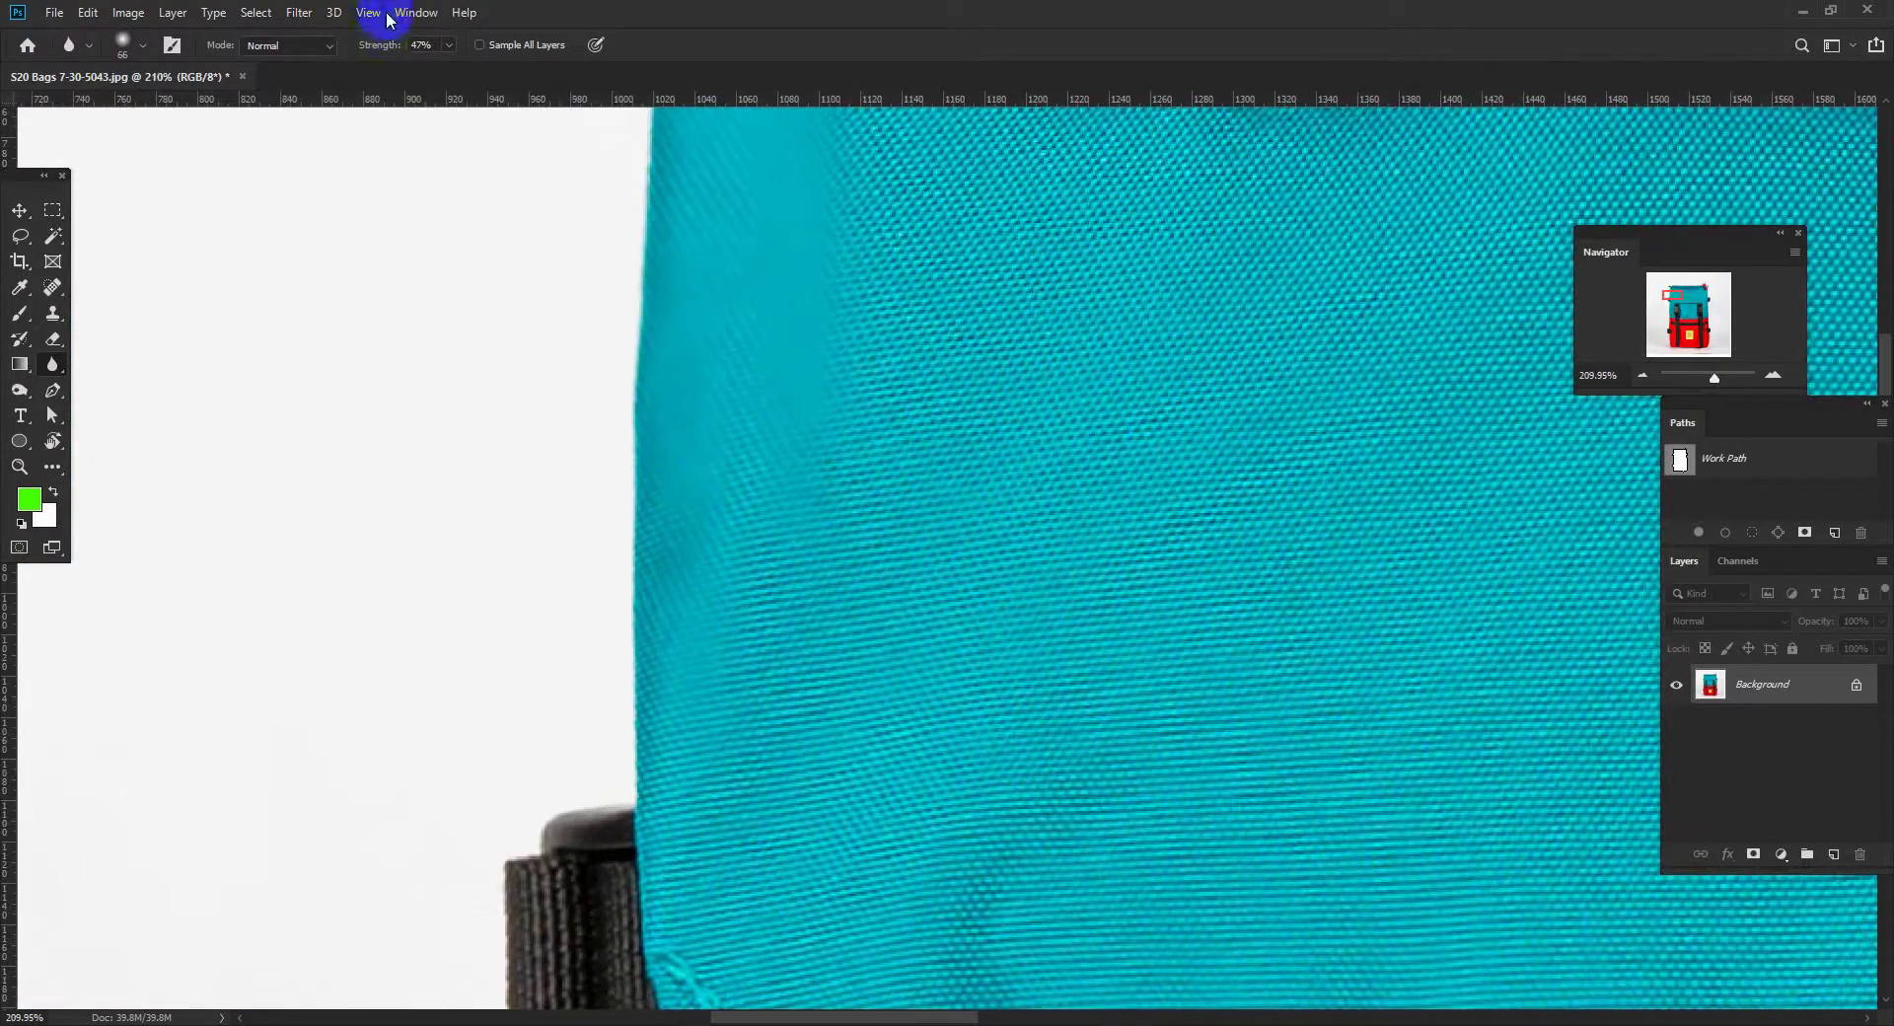
# - Look through the available Blur filters, such as Gaussian Blur, without applying one
pyautogui.click(298, 12)
pyautogui.moveTo(358, 241)
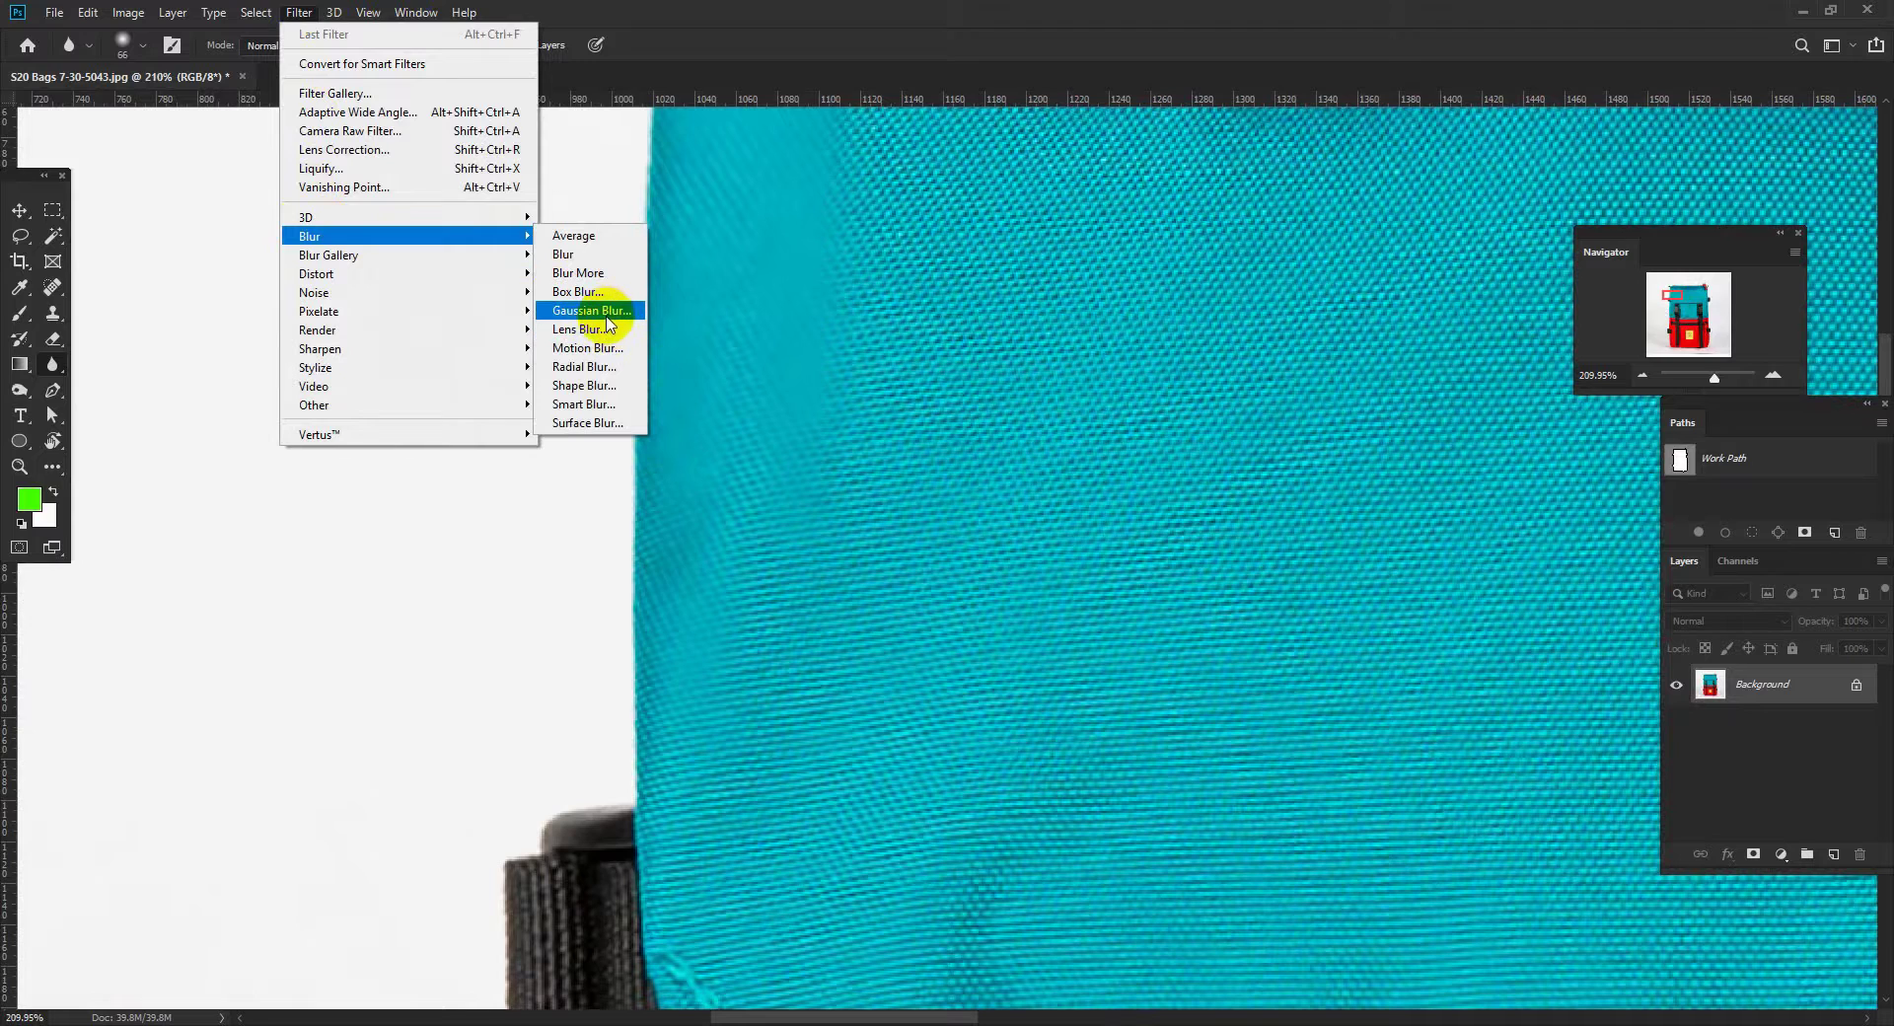
pyautogui.click(770, 325)
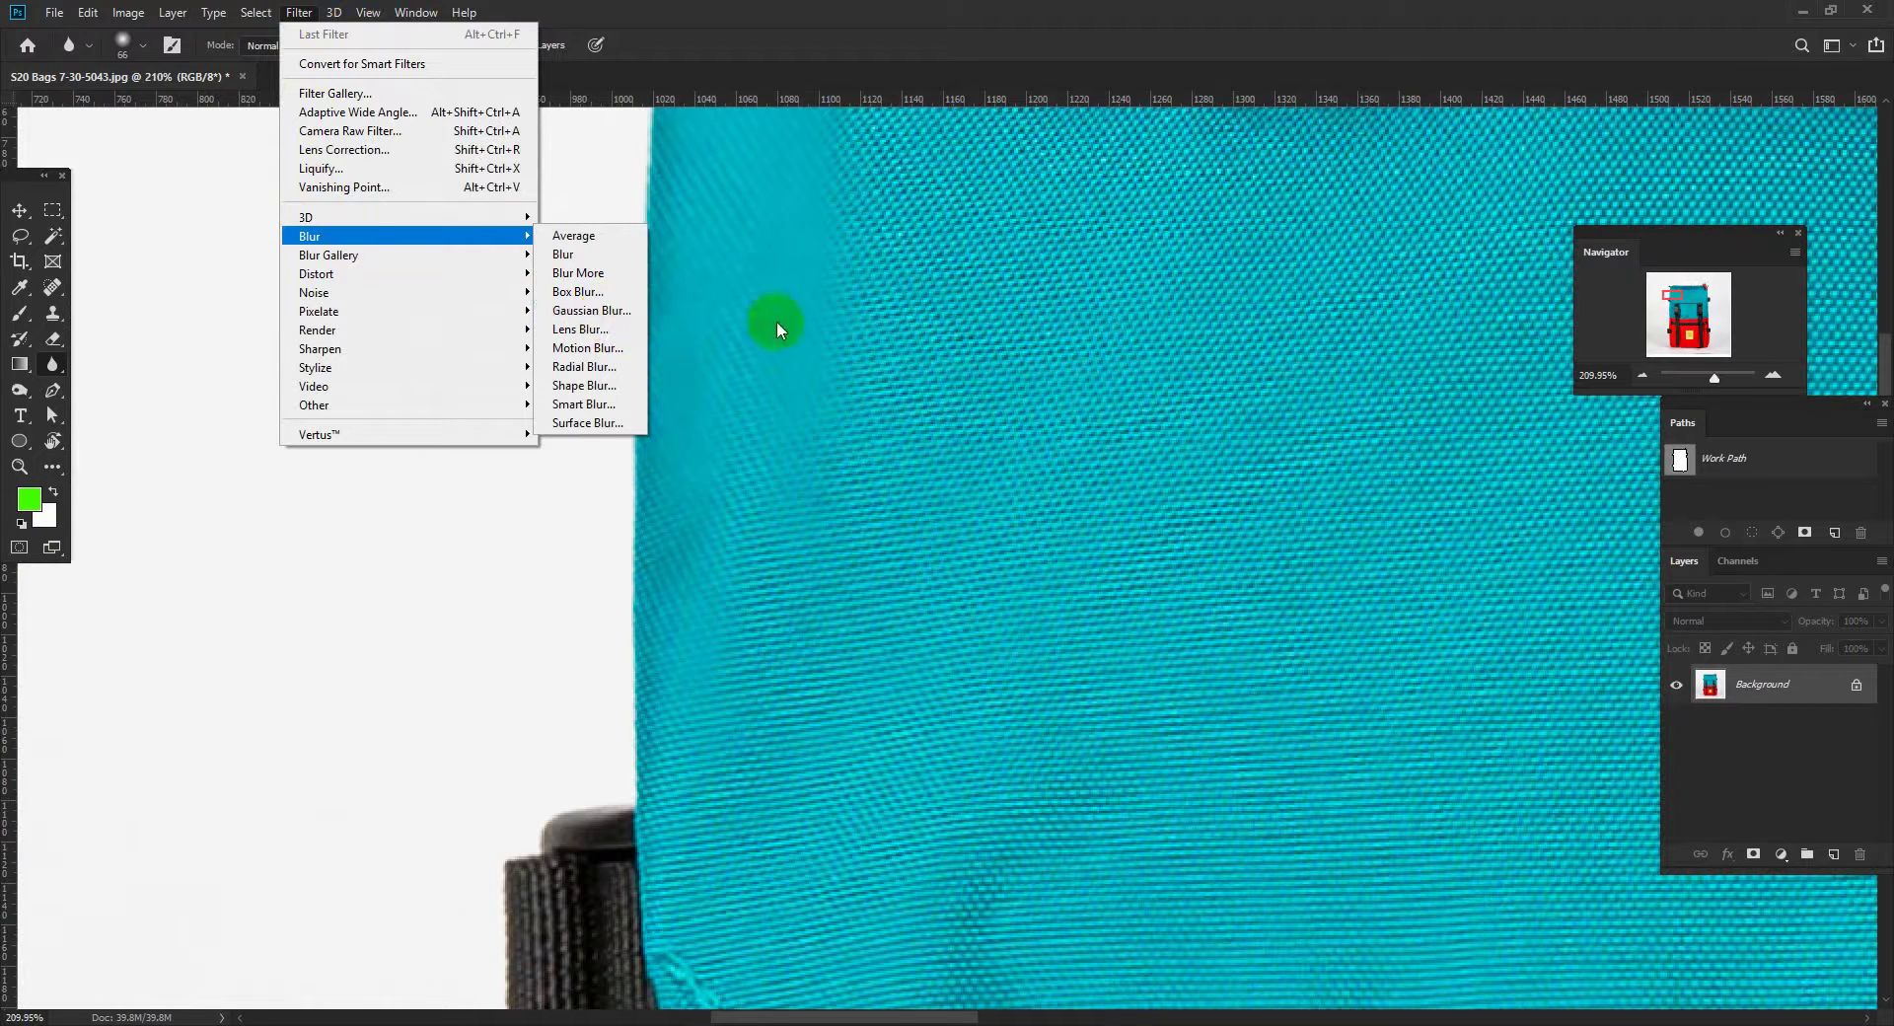
# - Sharpen the blurred fabric along the flap's left edge with the Sharpen tool, using a brush of about 60 px
pyautogui.rightClick(54, 367)
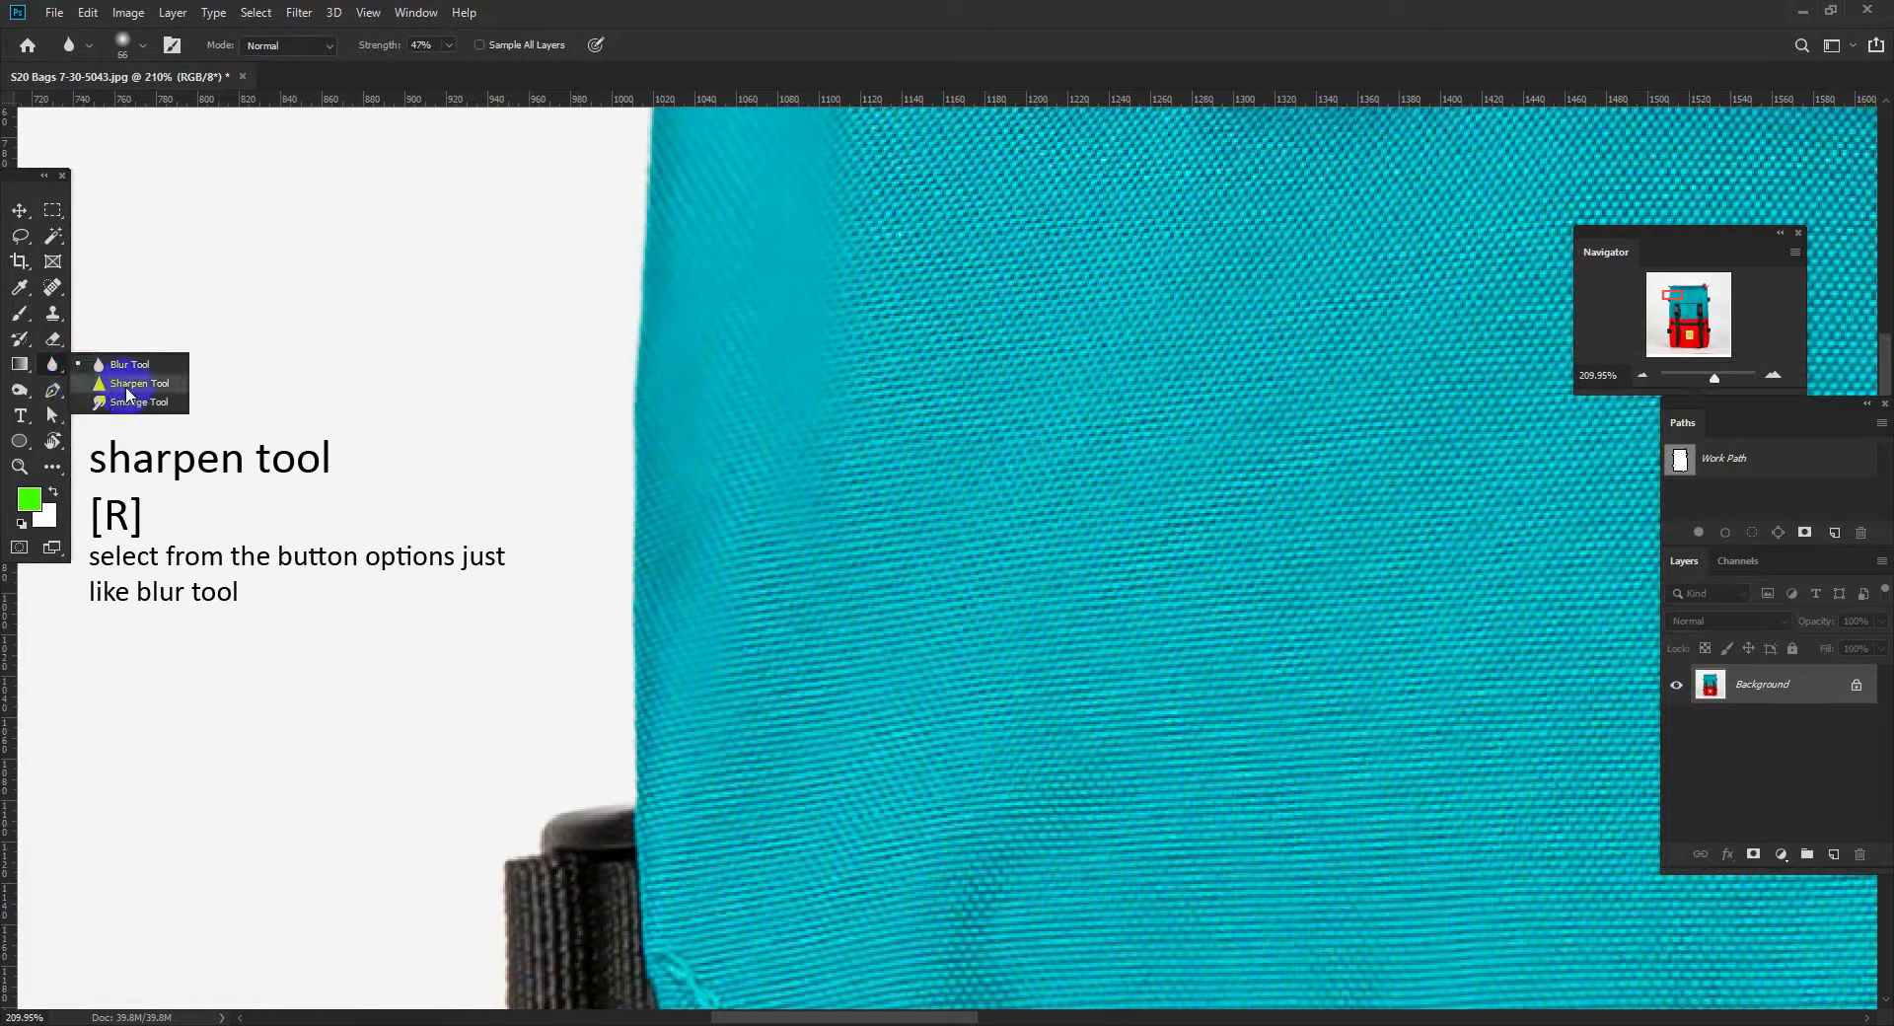
pyautogui.click(163, 390)
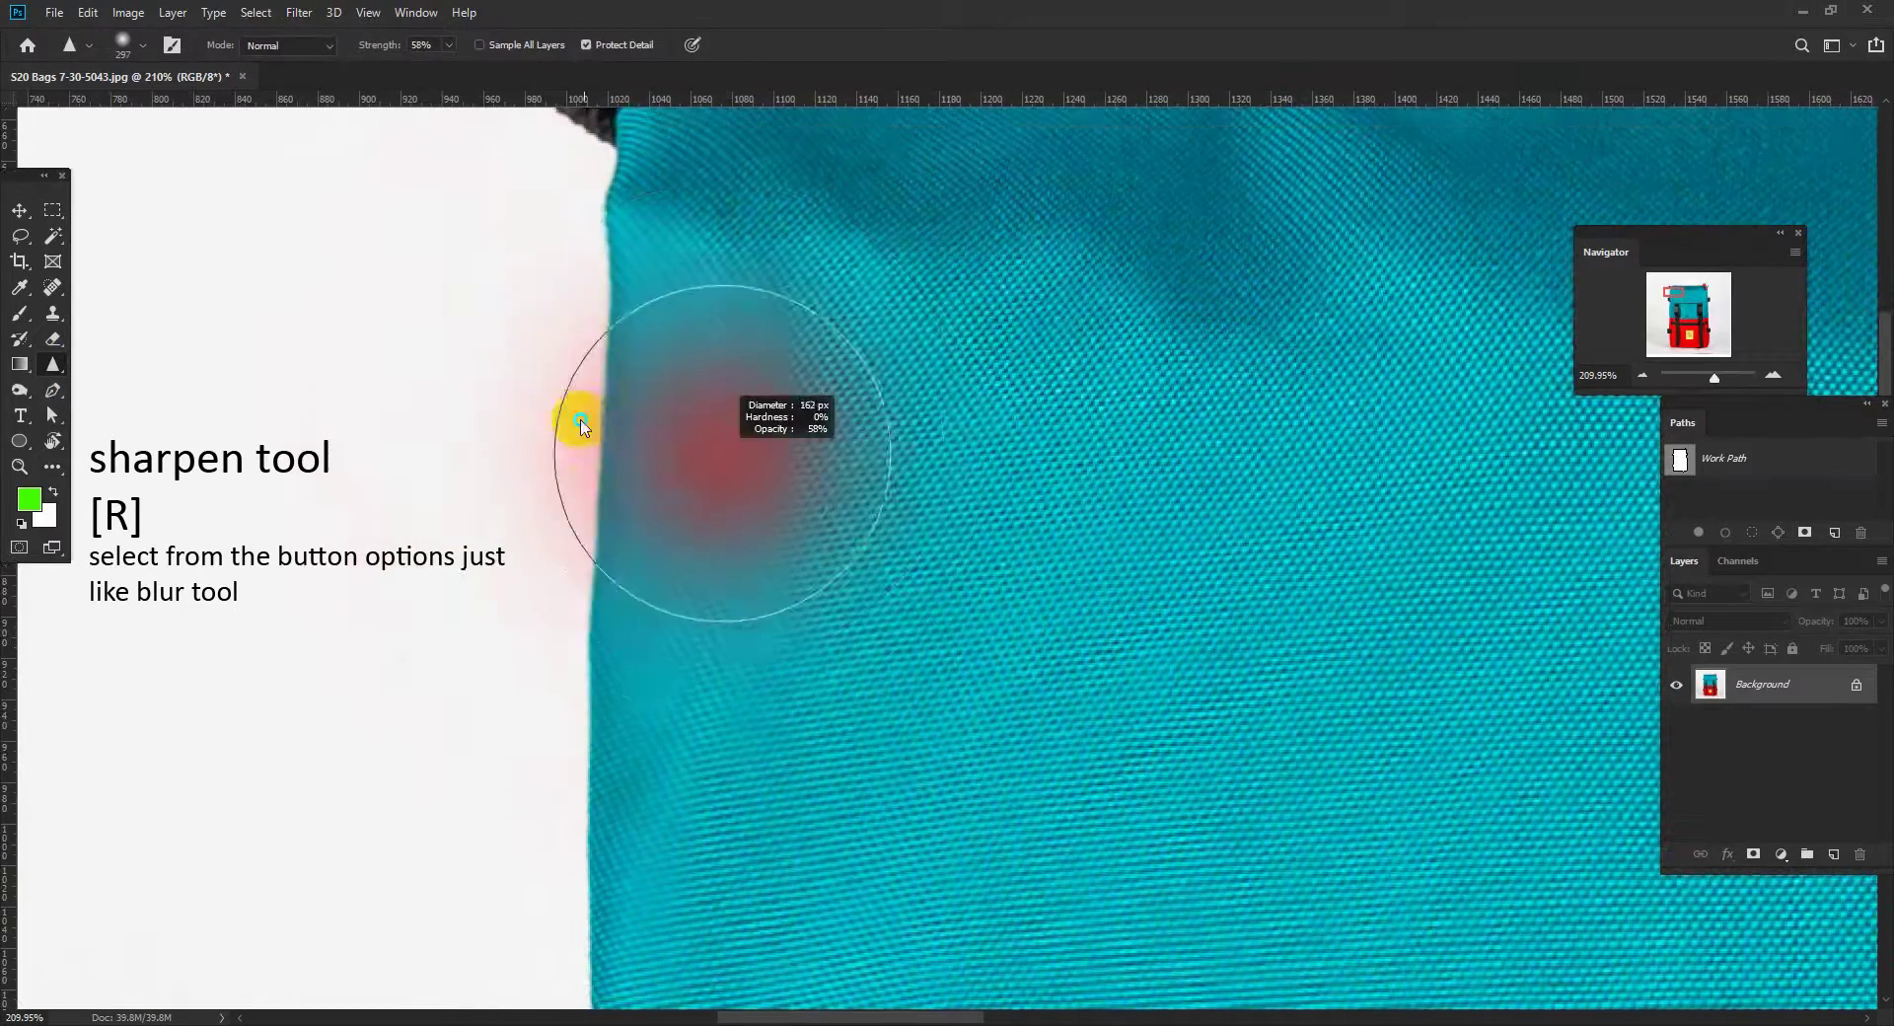
pyautogui.moveTo(580, 424); pyautogui.dragTo(511, 398)
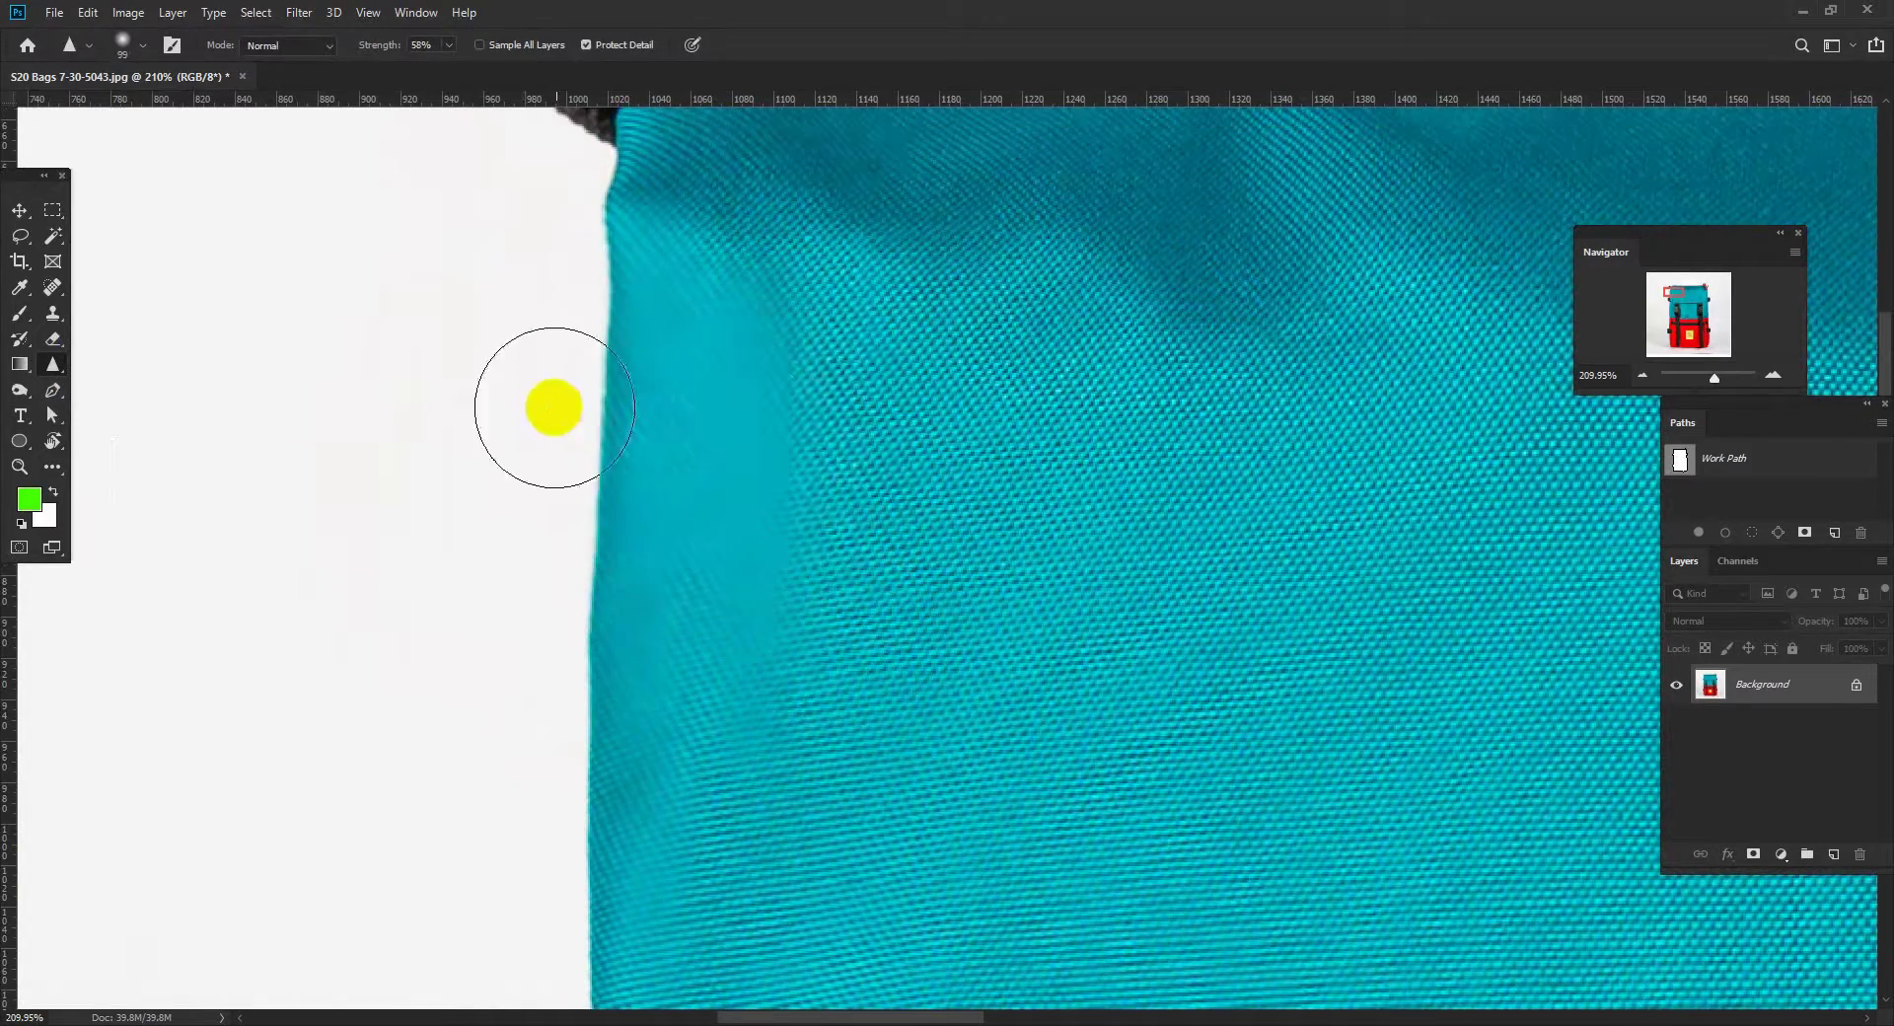
pyautogui.scroll(-2, 639, 420)
pyautogui.moveTo(728, 428); pyautogui.dragTo(678, 395)
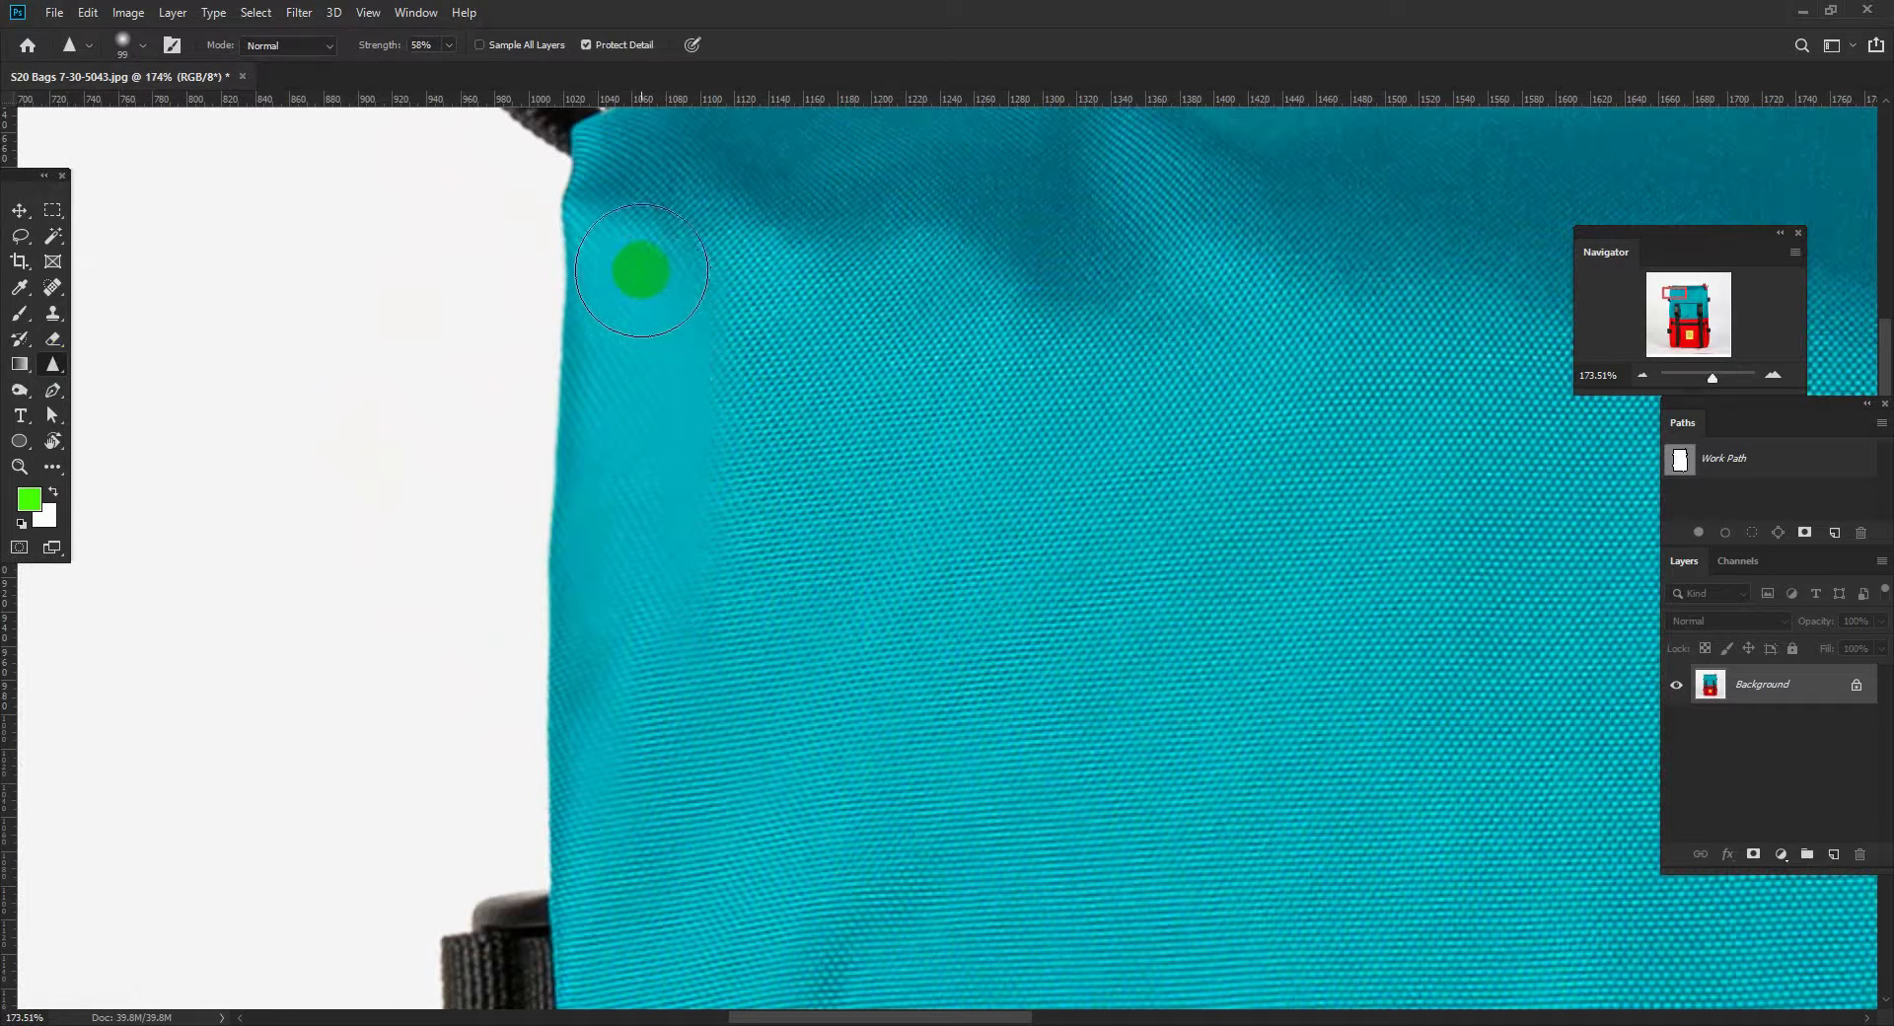
pyautogui.moveTo(636, 275); pyautogui.dragTo(637, 263)
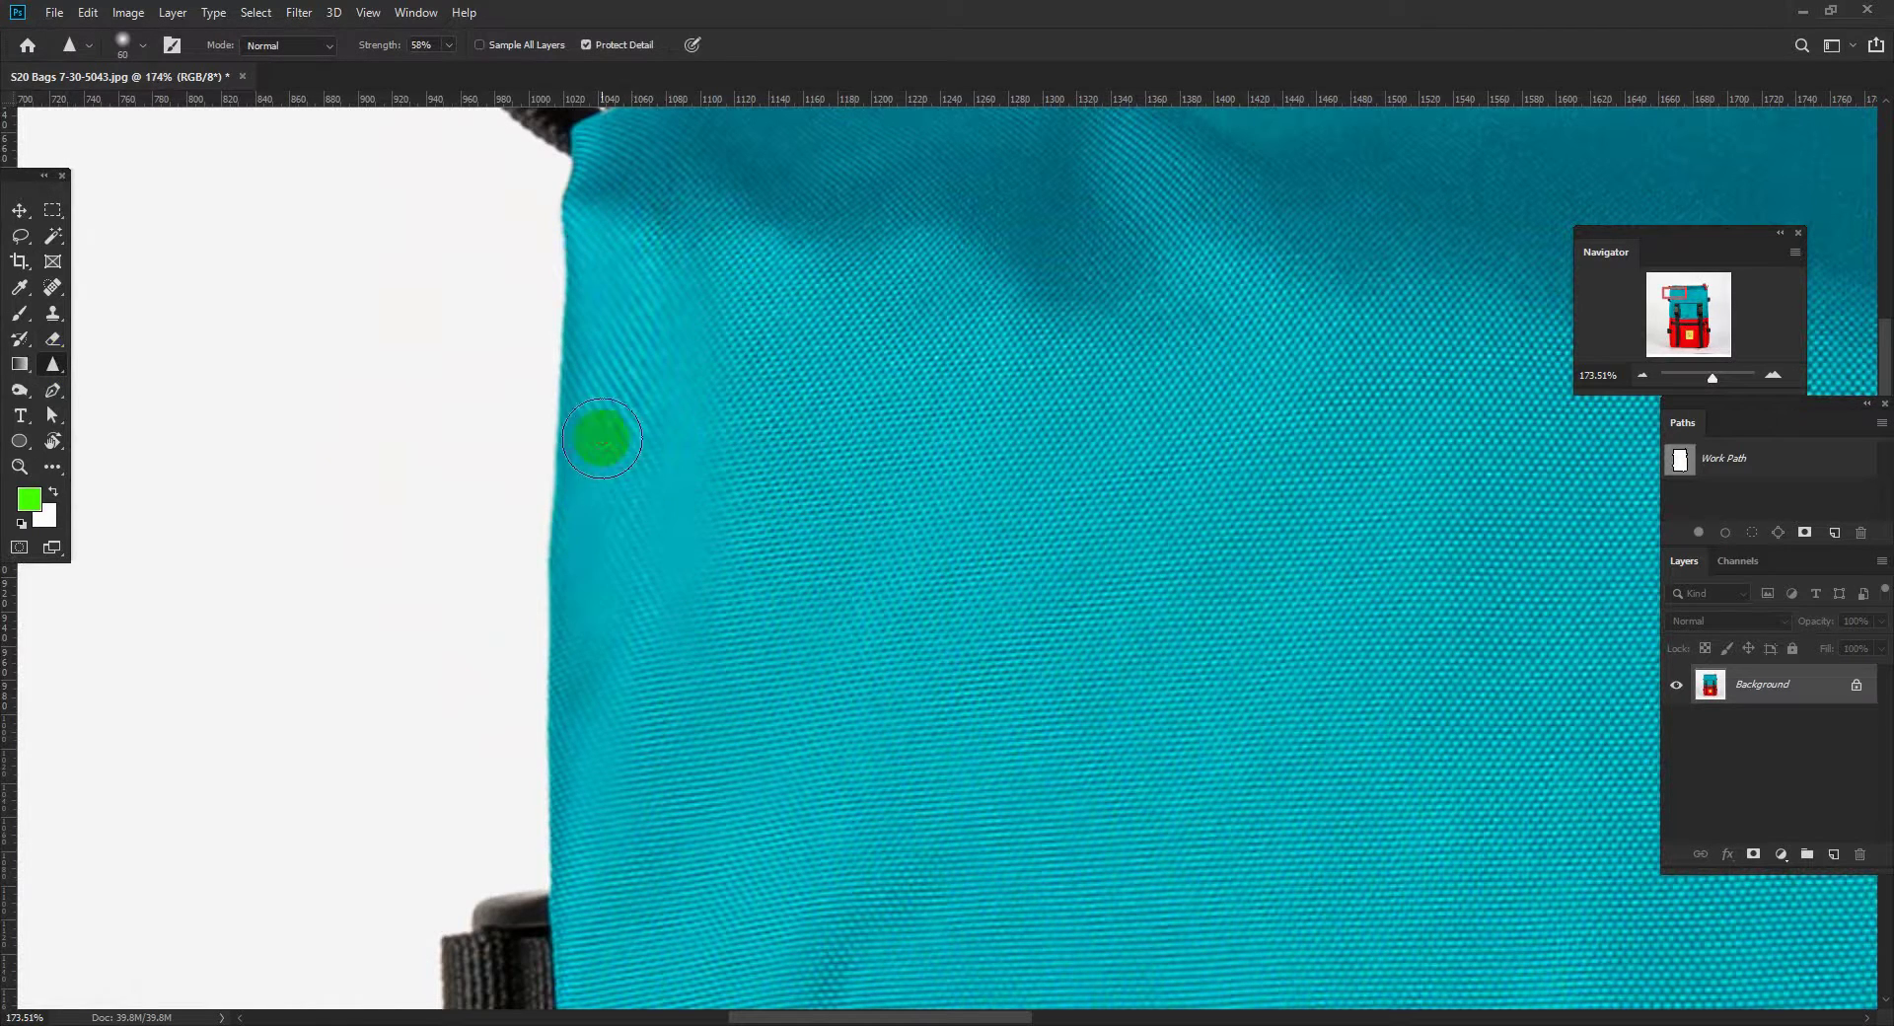
pyautogui.moveTo(641, 639); pyautogui.dragTo(681, 451)
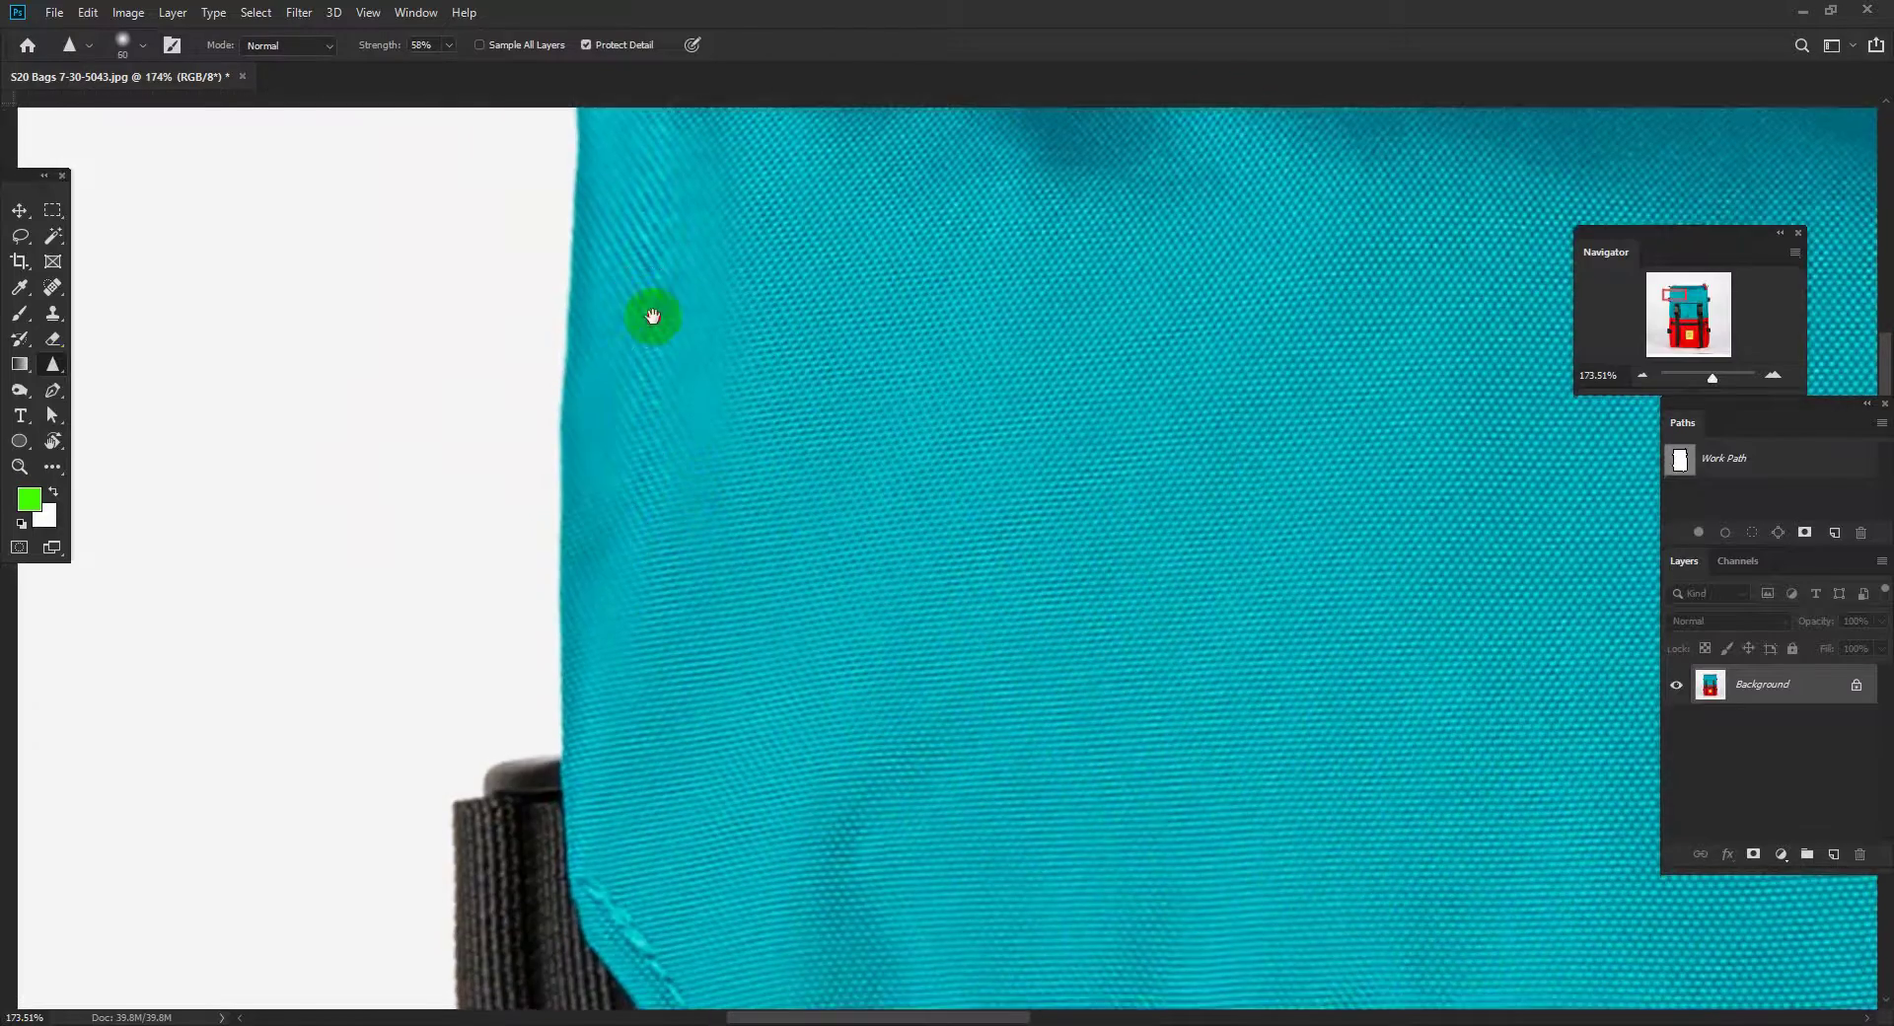
# - Examine the fabric texture across the whole backpack, including the flap, buckles and front, against the retouched strip
pyautogui.moveTo(651, 317); pyautogui.dragTo(636, 480)
pyautogui.moveTo(991, 178); pyautogui.dragTo(733, 457)
pyautogui.moveTo(1480, 503); pyautogui.dragTo(55, 497)
pyautogui.moveTo(1272, 685); pyautogui.dragTo(951, 395)
pyautogui.moveTo(1019, 674); pyautogui.dragTo(901, 209)
pyautogui.moveTo(1016, 465); pyautogui.dragTo(976, 220)
pyautogui.moveTo(951, 577); pyautogui.dragTo(938, 216)
pyautogui.moveTo(917, 740); pyautogui.dragTo(956, 345)
pyautogui.moveTo(955, 764); pyautogui.dragTo(918, 280)
pyautogui.scroll(-5, 985, 597)
pyautogui.moveTo(811, 599); pyautogui.dragTo(1213, 858)
pyautogui.moveTo(730, 530); pyautogui.dragTo(997, 853)
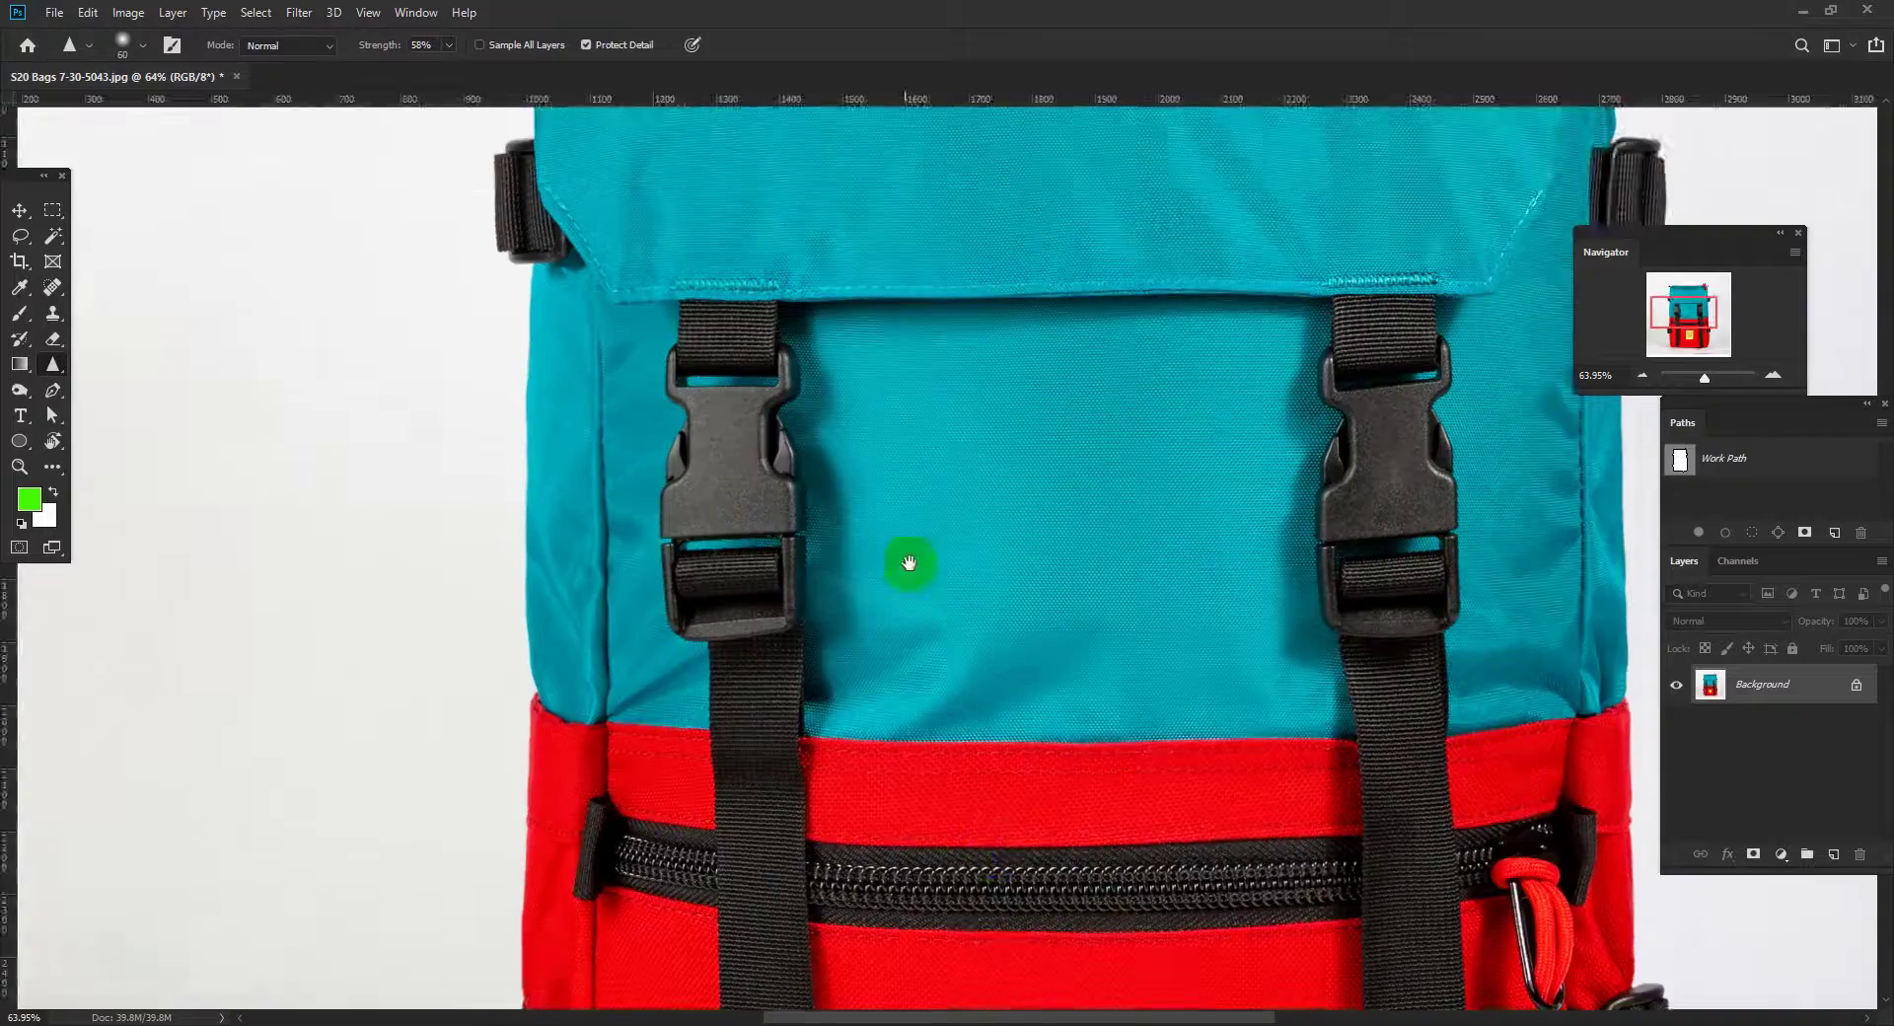
pyautogui.moveTo(907, 567); pyautogui.dragTo(885, 876)
pyautogui.scroll(5, 555, 506)
pyautogui.moveTo(643, 622); pyautogui.dragTo(616, 888)
pyautogui.moveTo(703, 314); pyautogui.dragTo(498, 636)
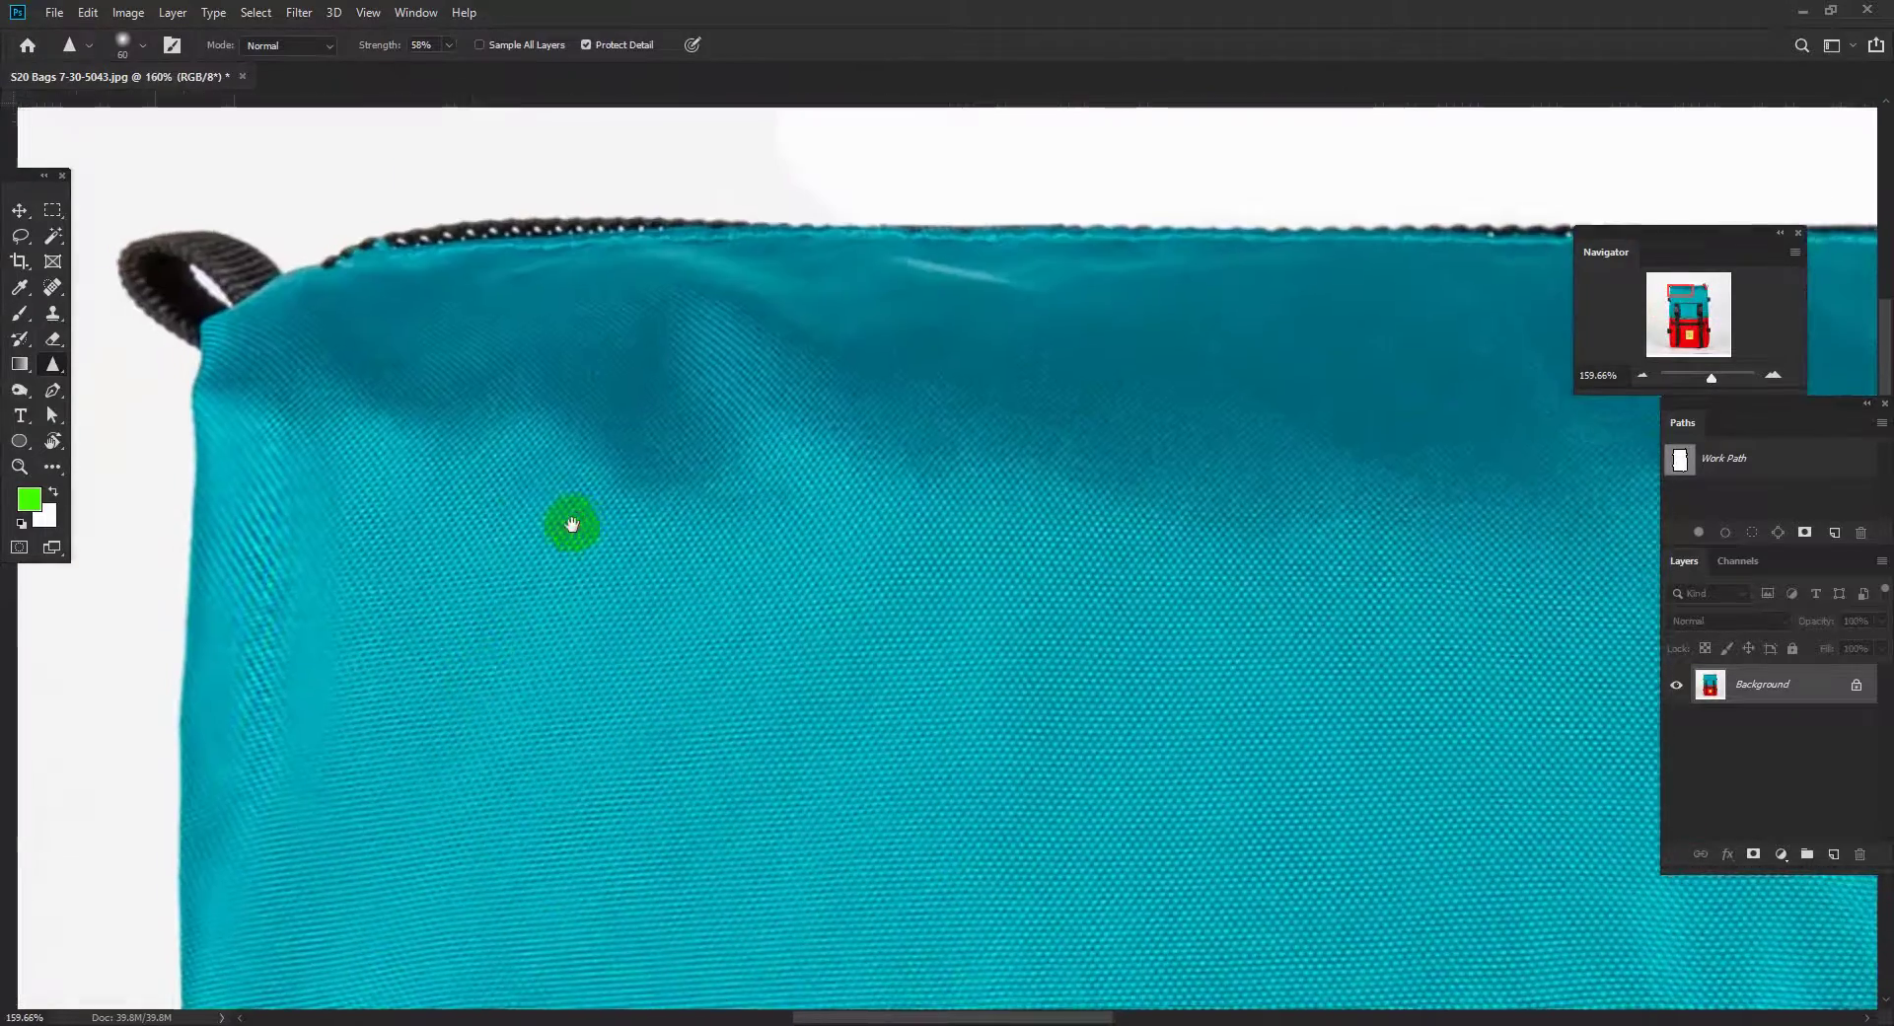
pyautogui.moveTo(508, 526); pyautogui.dragTo(774, 497)
# - Sharpen the soft band beside the flap's left edge with a 46 px brush at 58% strength
pyautogui.scroll(2, 585, 512)
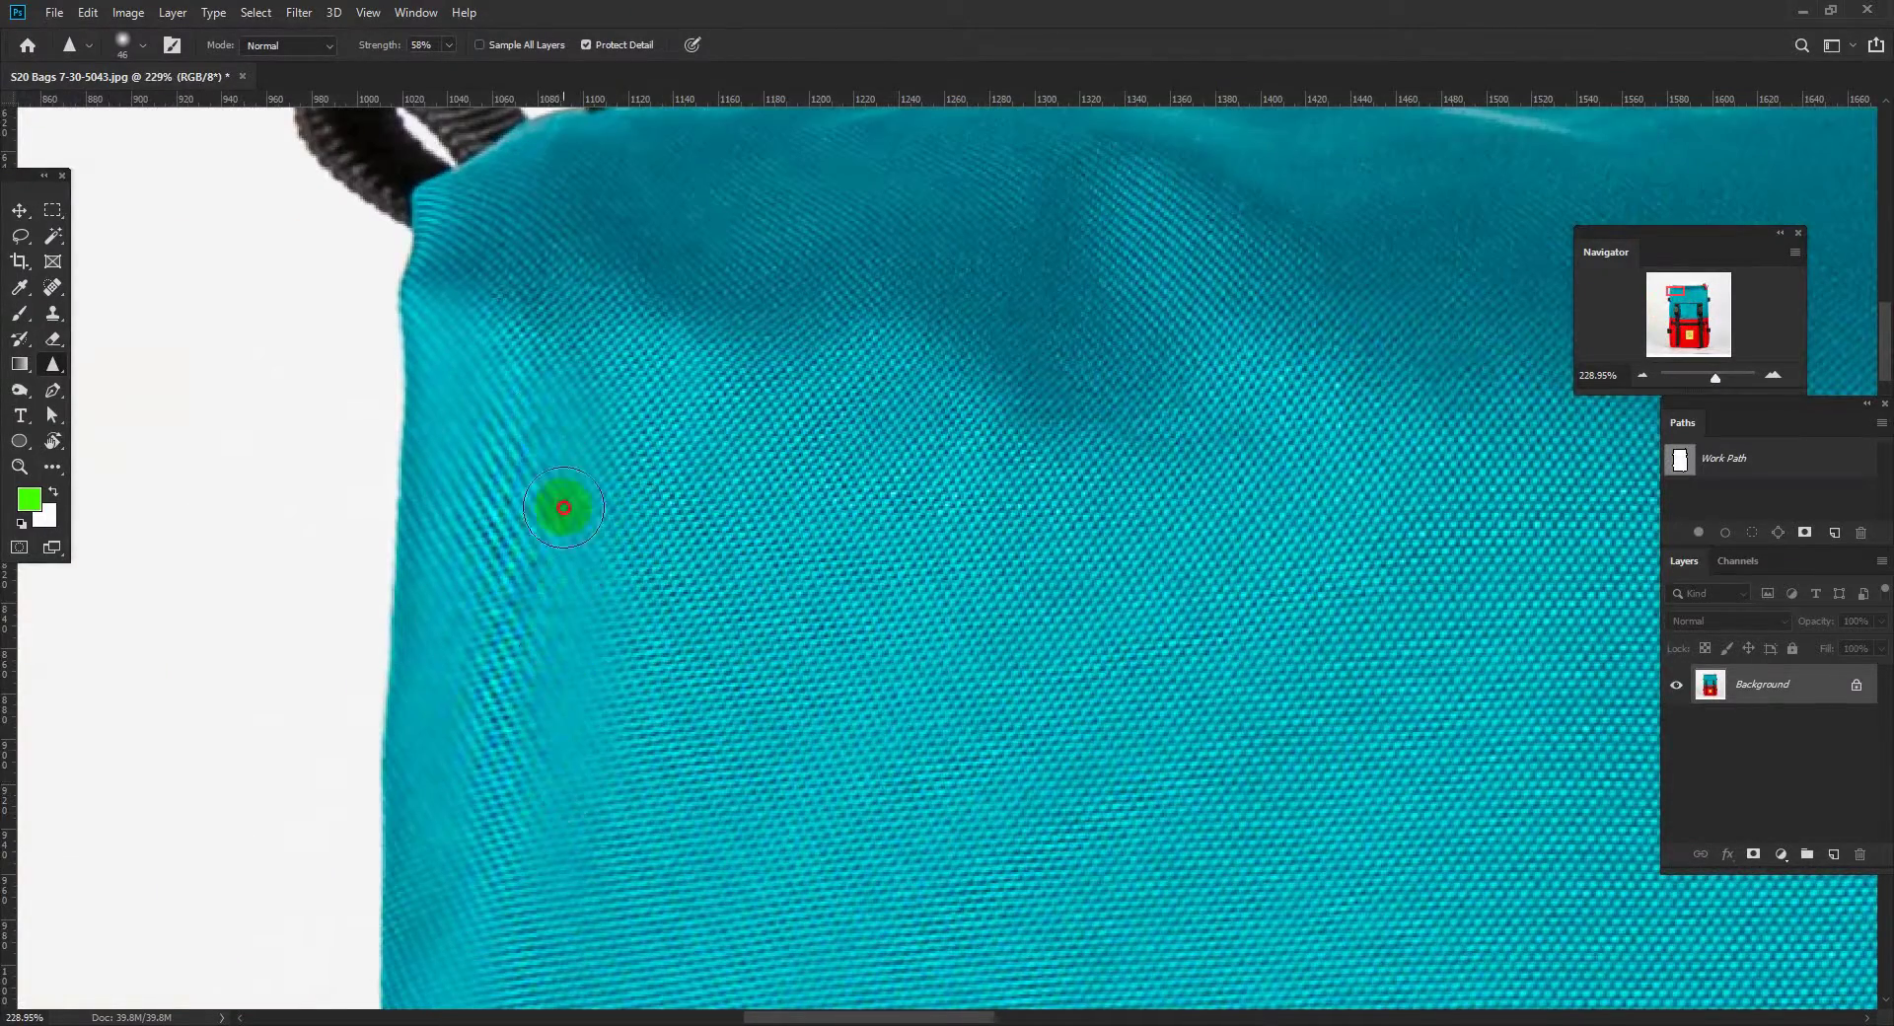
pyautogui.moveTo(523, 495); pyautogui.dragTo(741, 287)
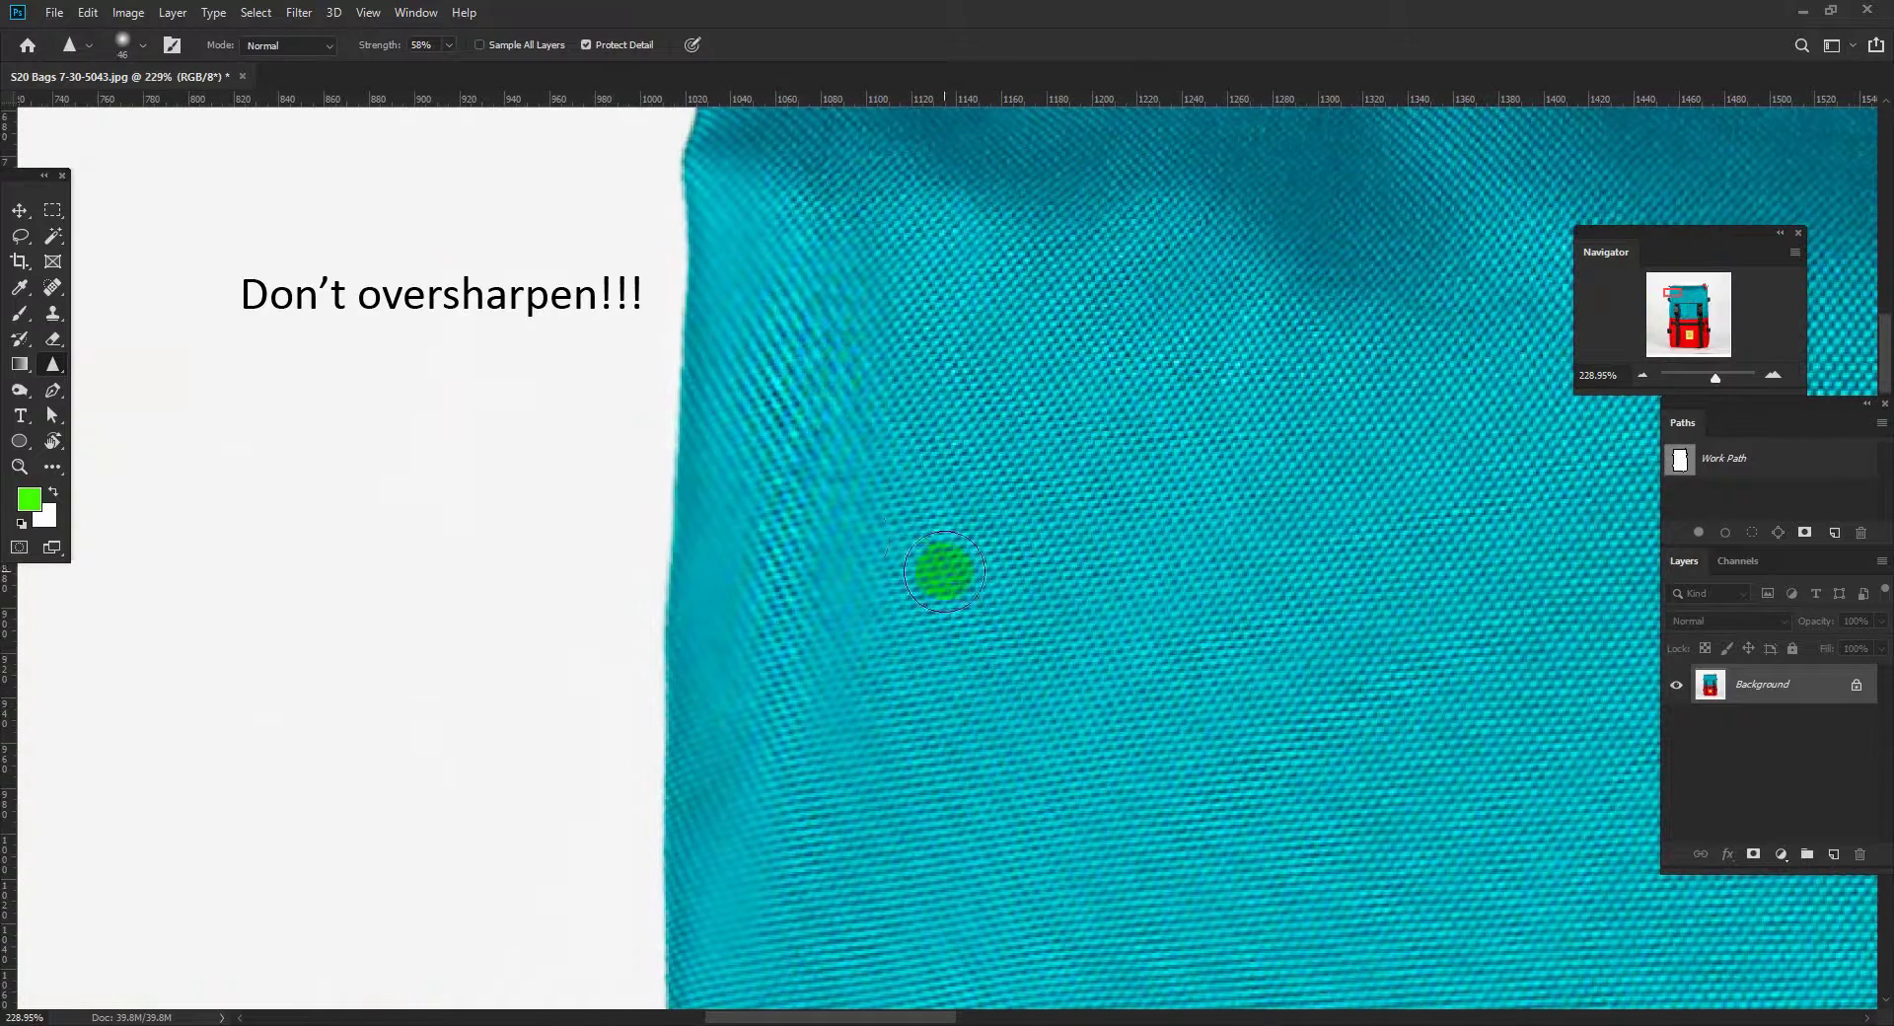
pyautogui.moveTo(930, 567); pyautogui.dragTo(795, 588)
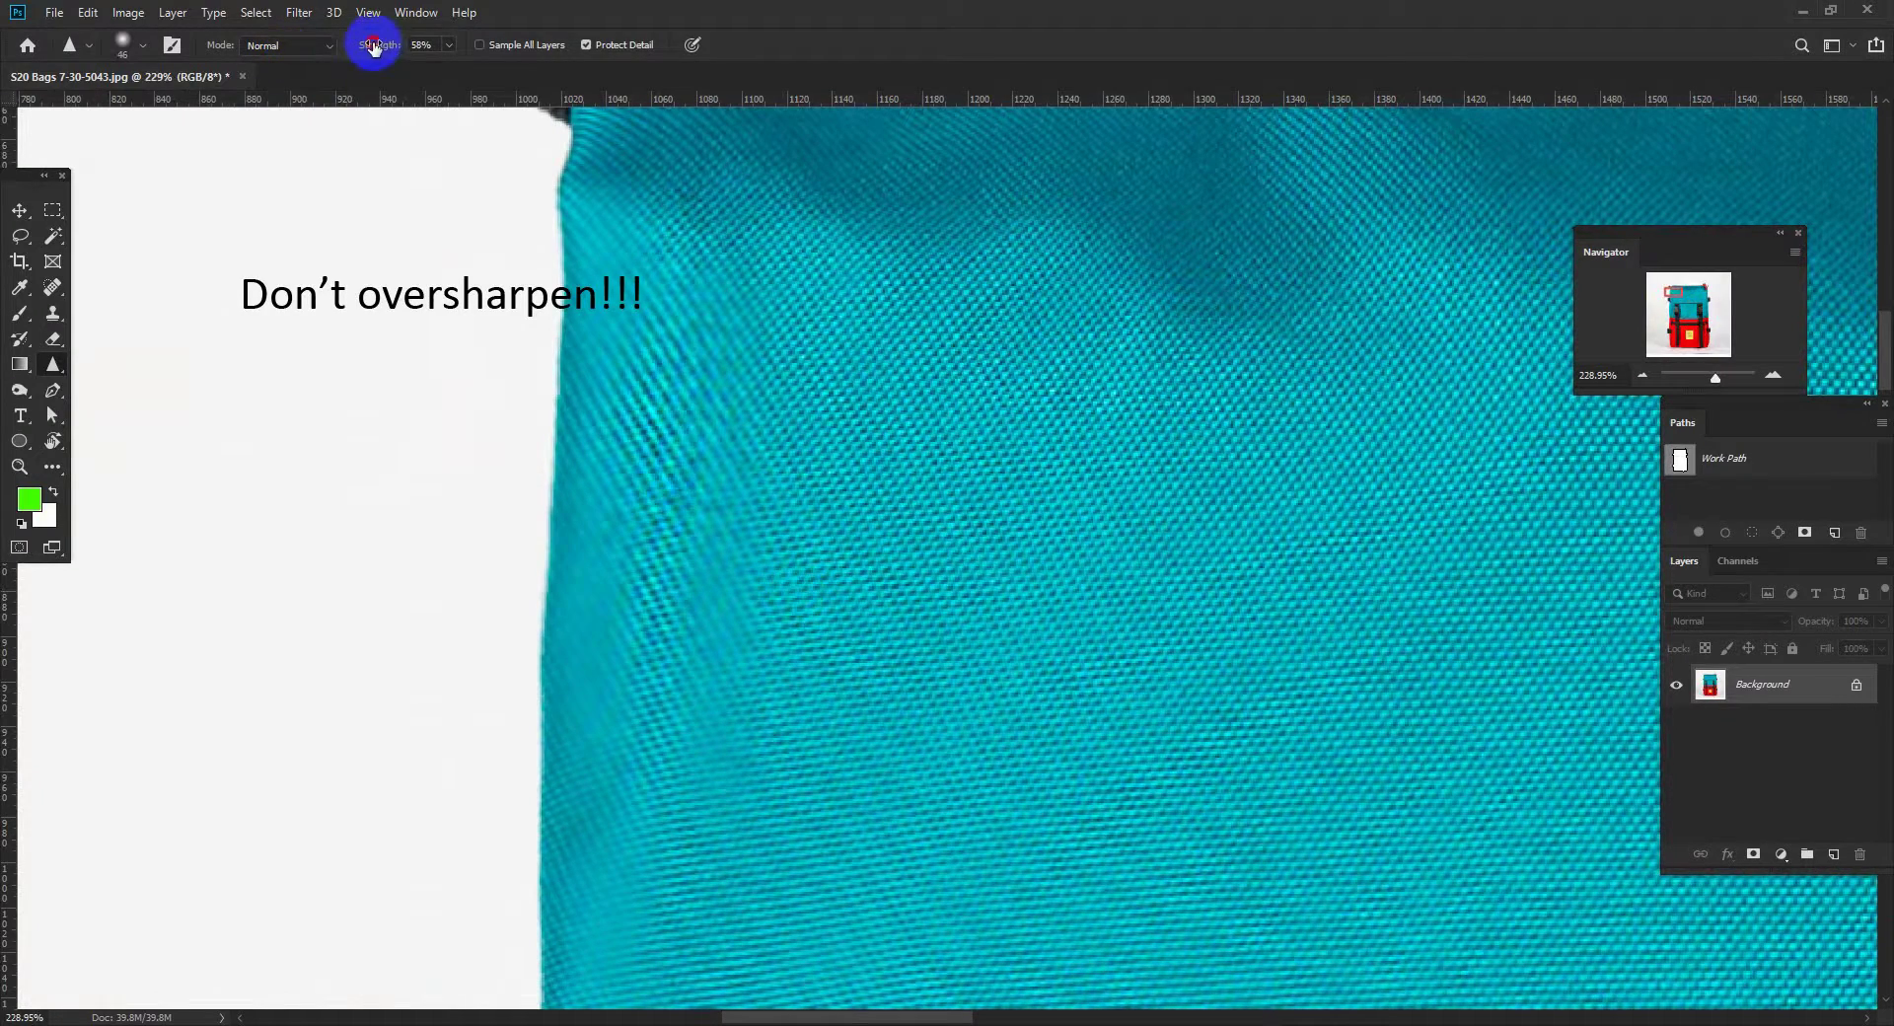
# - Try sharpening the strip along the flap's left edge at 90% strength, and undo the latest sharpening strokes
pyautogui.moveTo(626, 338); pyautogui.dragTo(649, 337)
pyautogui.moveTo(709, 306)
pyautogui.mouseDown()
pyautogui.moveTo(723, 623)
pyautogui.moveTo(743, 383)
pyautogui.moveTo(721, 302)
pyautogui.moveTo(782, 593)
pyautogui.mouseUp()
pyautogui.hotkey('ctrl', 'z')
pyautogui.hotkey('ctrl', 'z')
pyautogui.hotkey('ctrl', 'z')
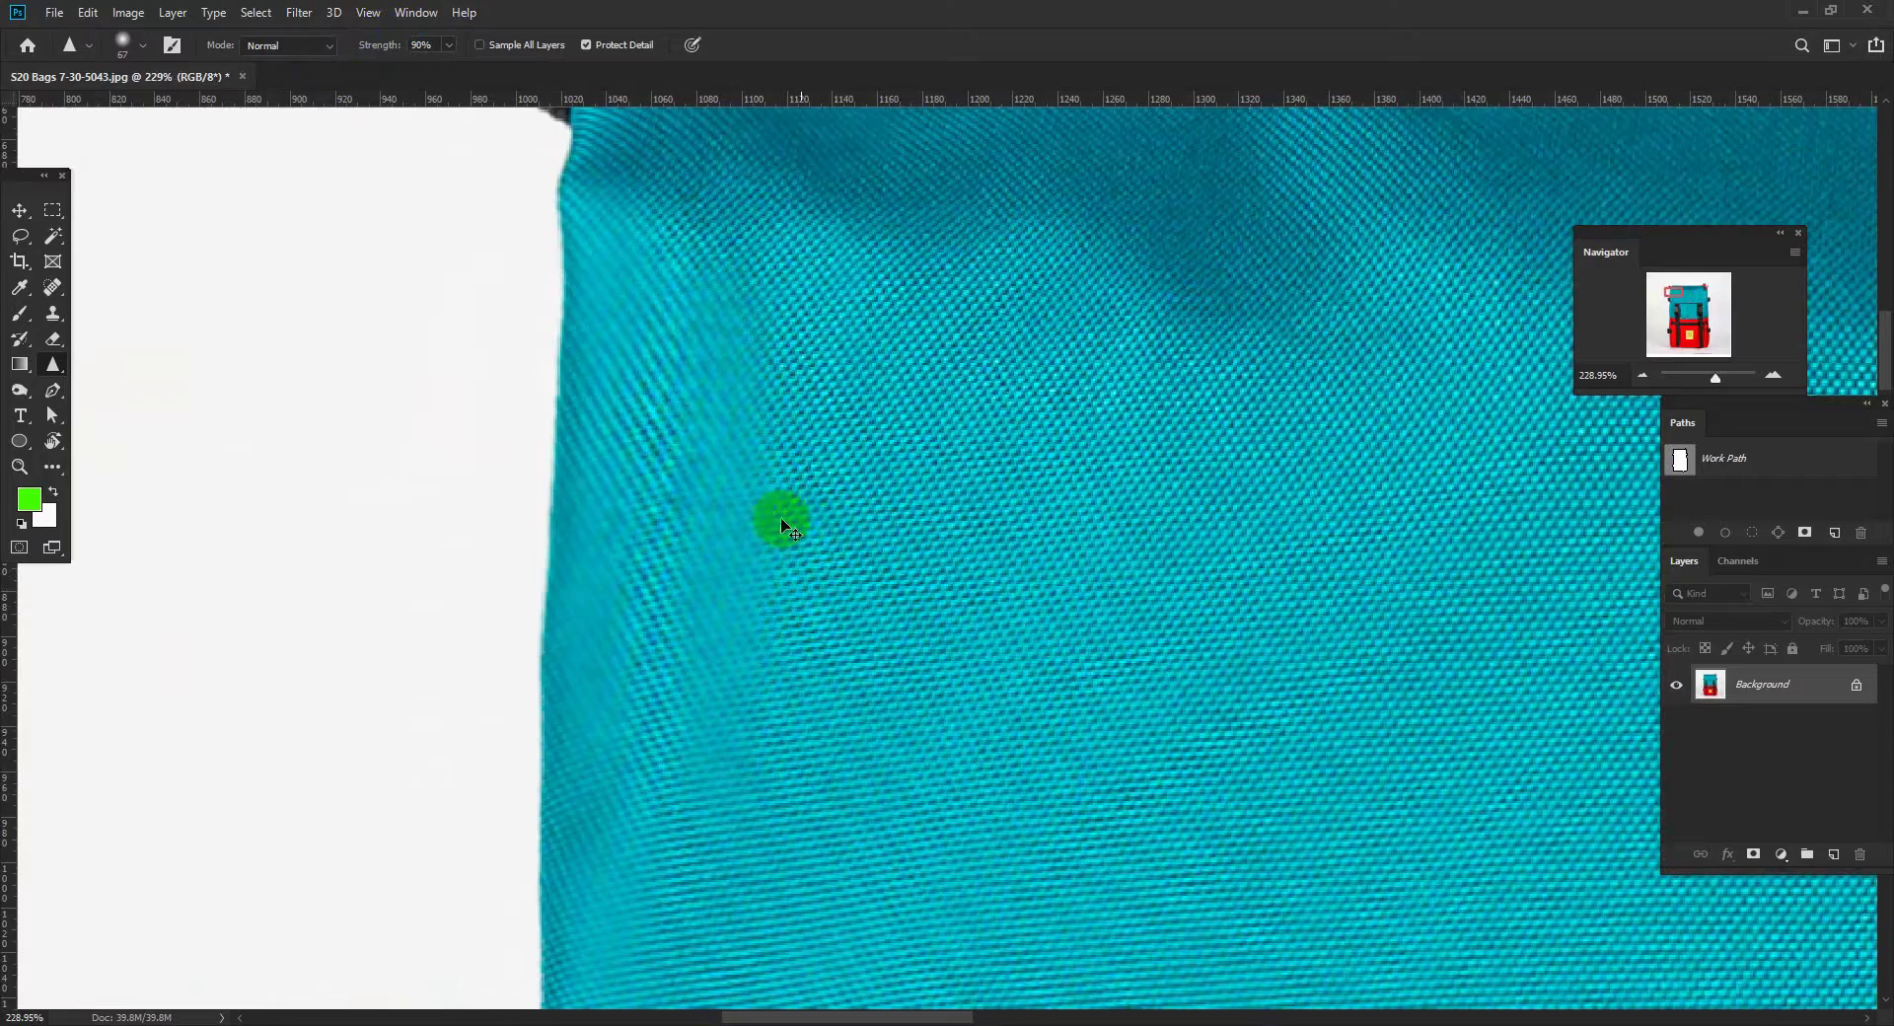
# - Examine the retouched strip at the flap's left edge and the tool group holding Blur, Sharpen and Smudge
pyautogui.scroll(-3, 801, 517)
pyautogui.moveTo(715, 529); pyautogui.dragTo(563, 553)
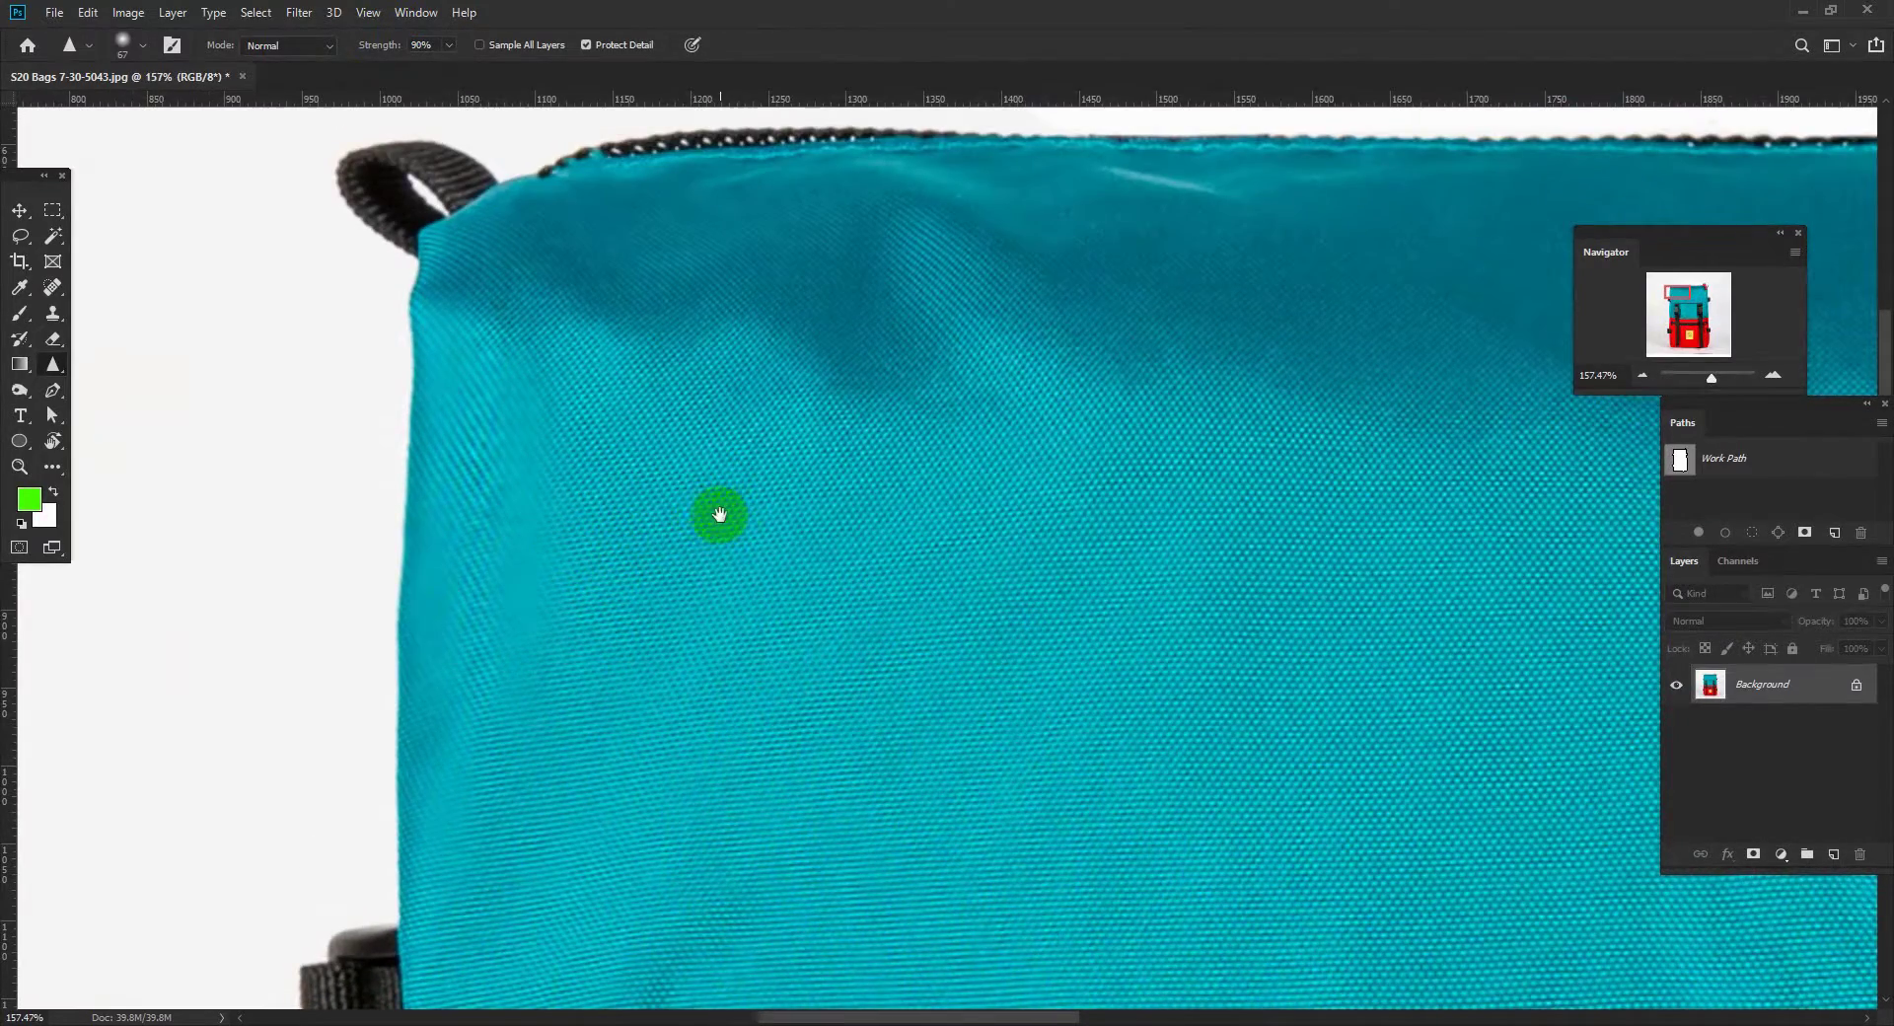
pyautogui.scroll(3, 588, 579)
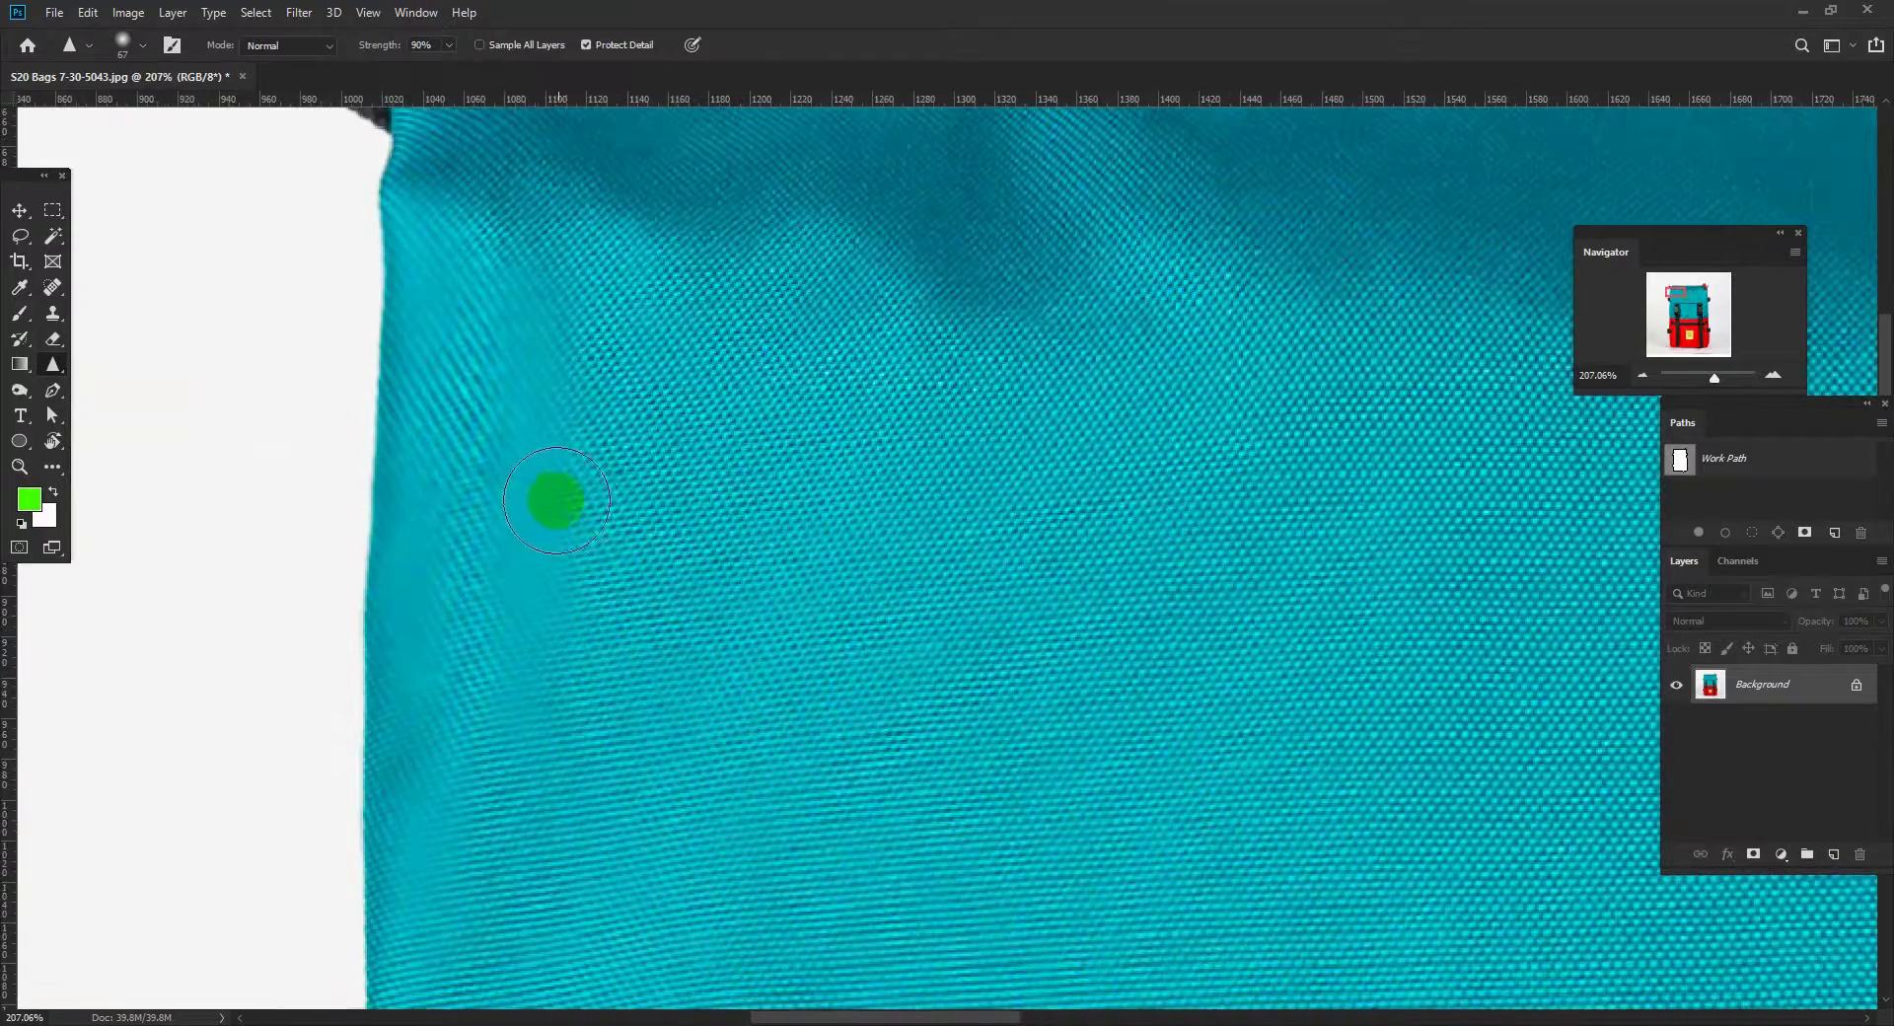
pyautogui.moveTo(583, 512); pyautogui.dragTo(542, 518)
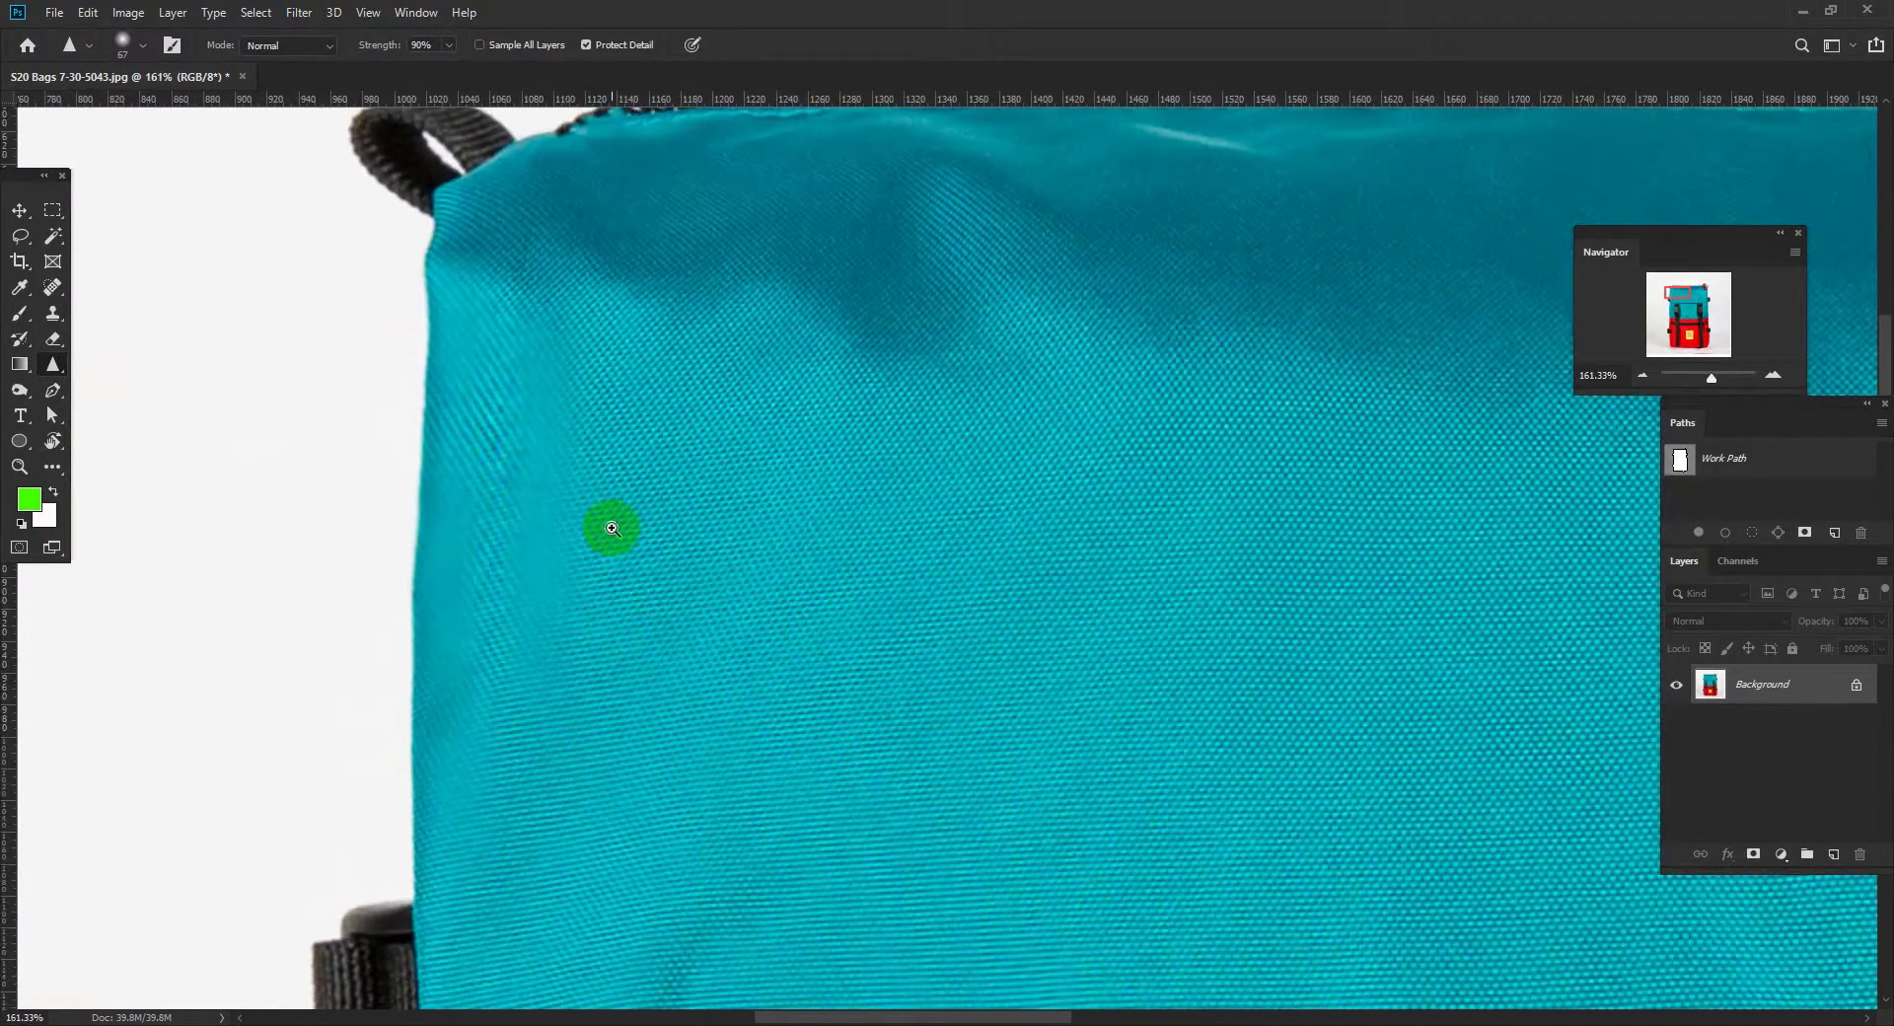
pyautogui.hotkey('ctrl', '+')
pyautogui.click(54, 373)
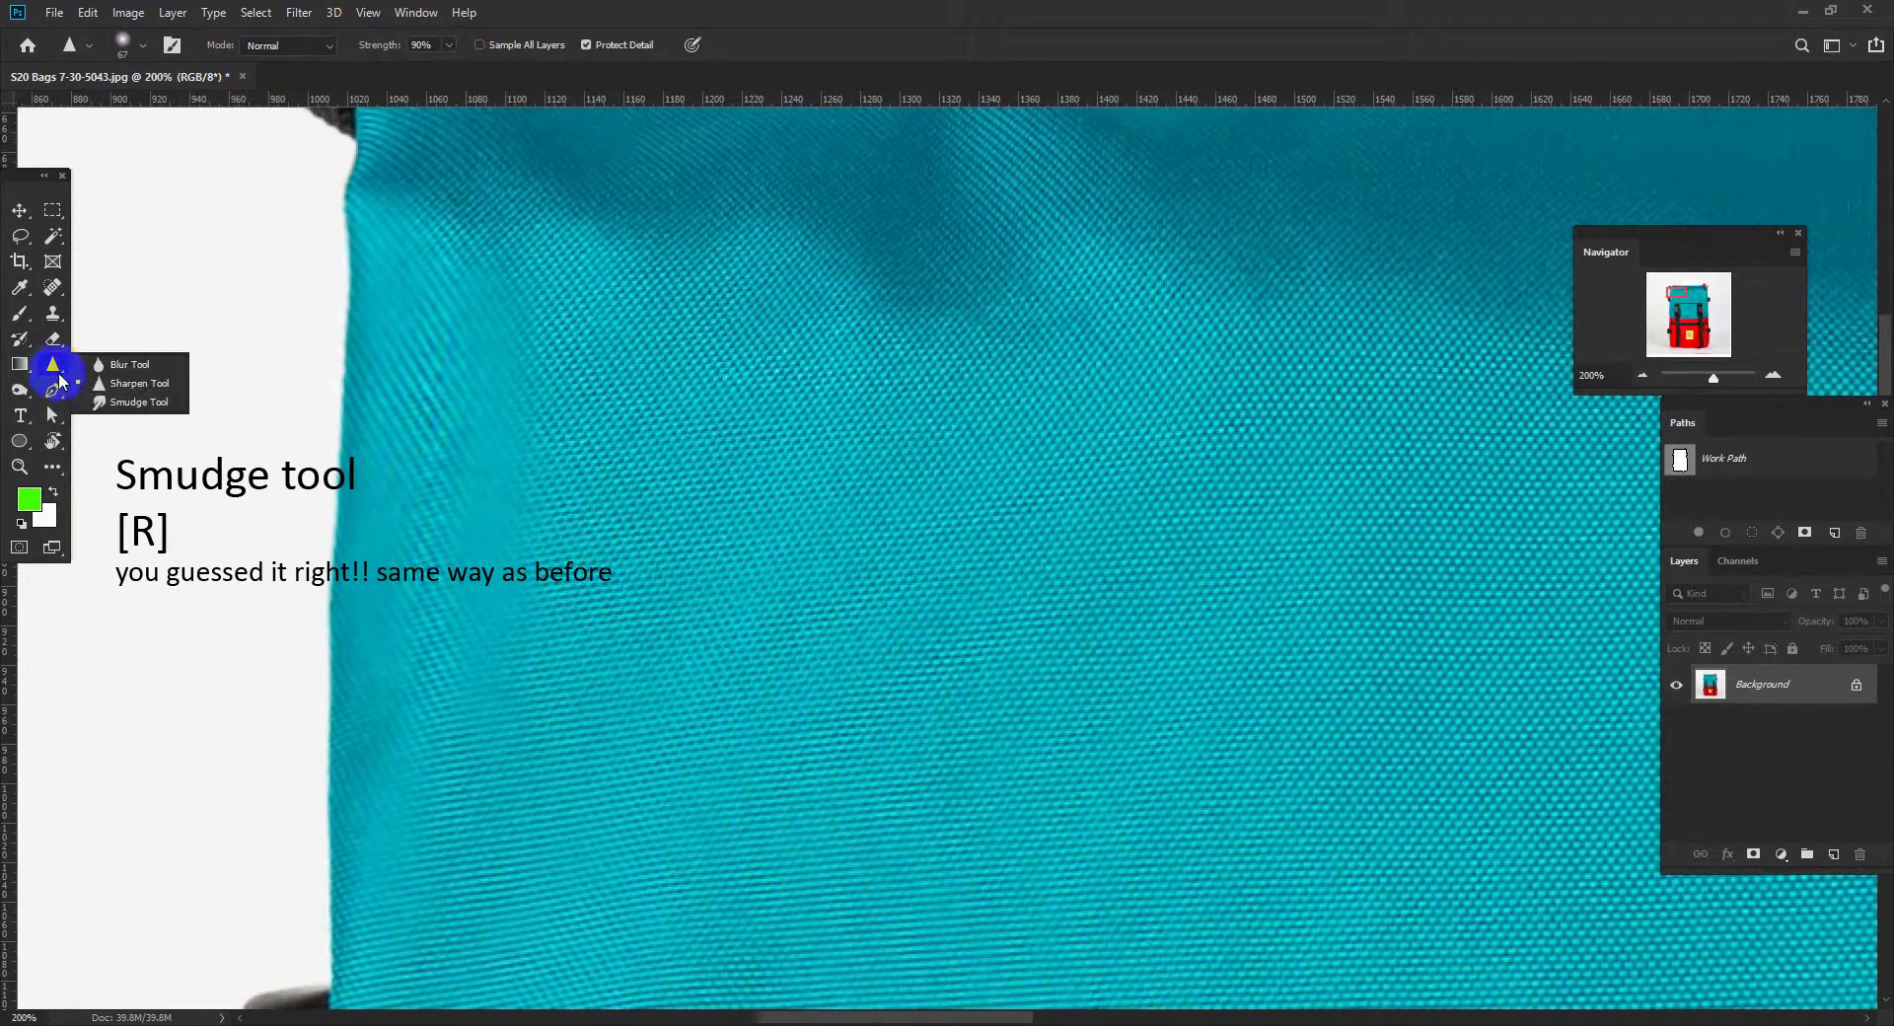
pyautogui.click(586, 468)
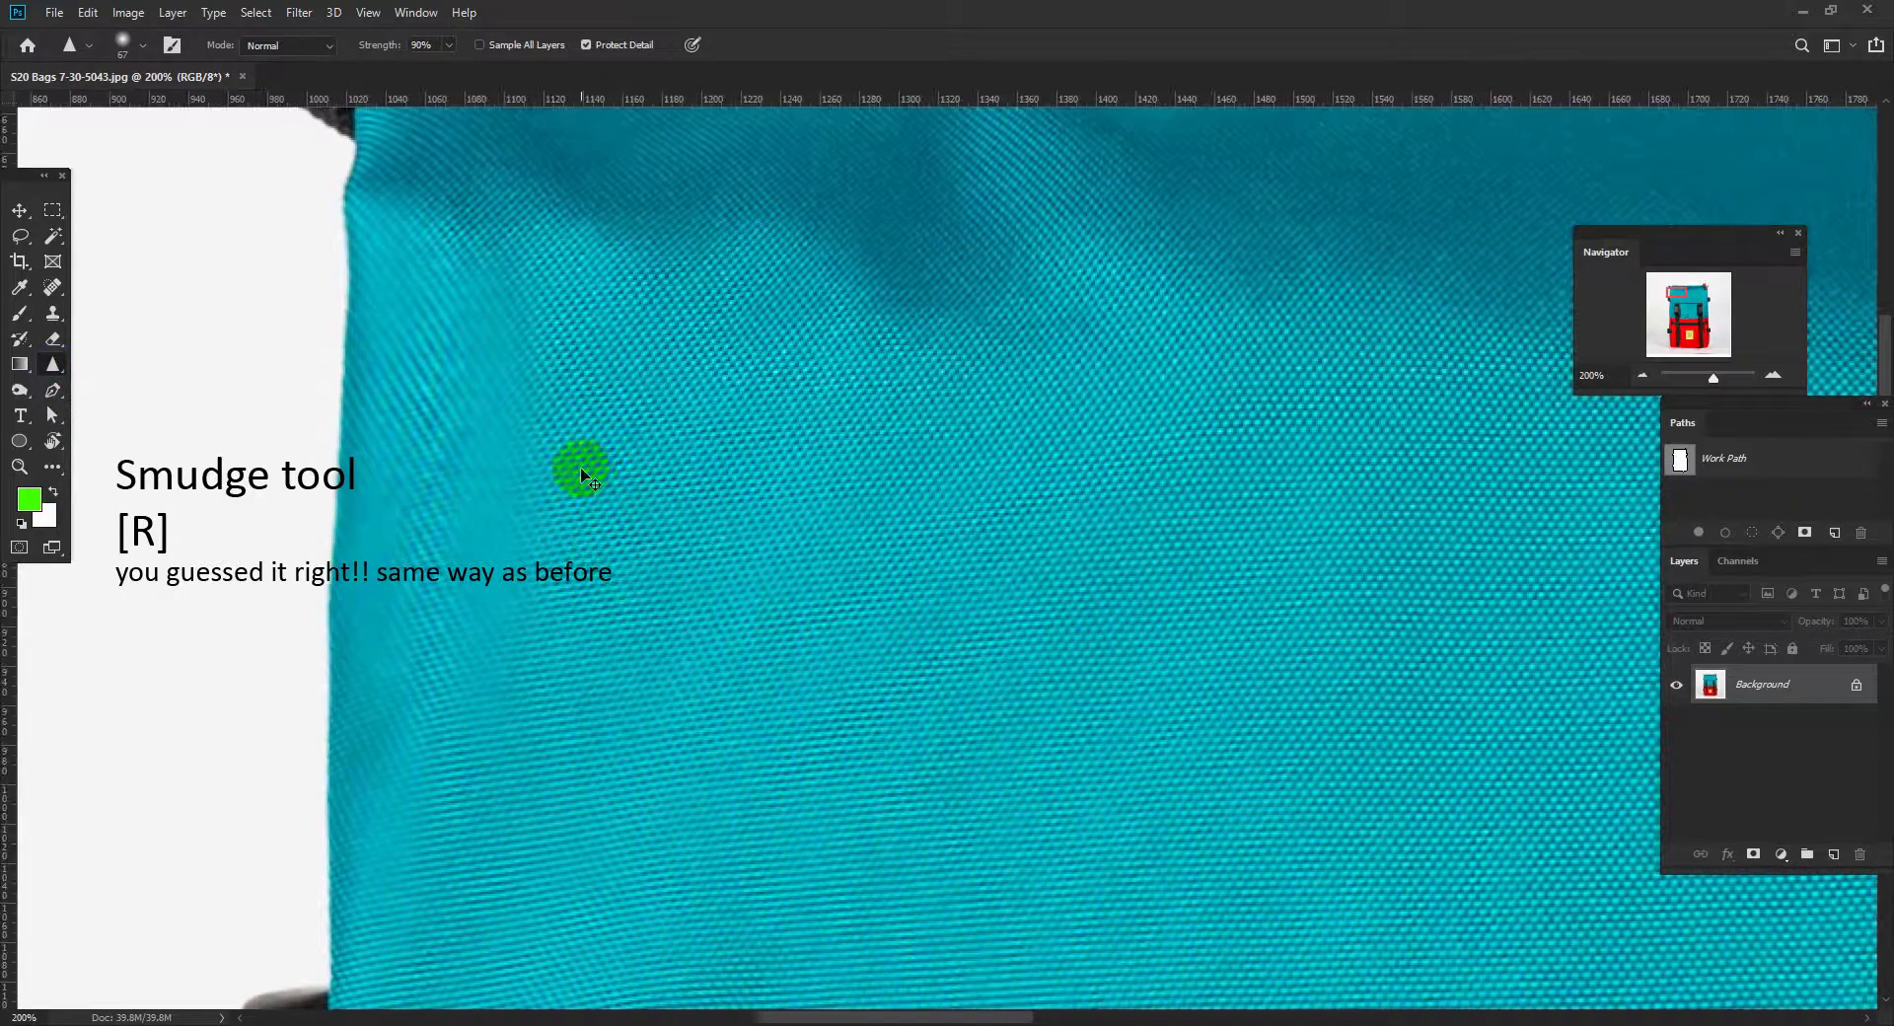
# - Close the S20 Bags 7-30-5043.jpg document
pyautogui.hotkey('ctrl', 'w')
pyautogui.click(937, 389)
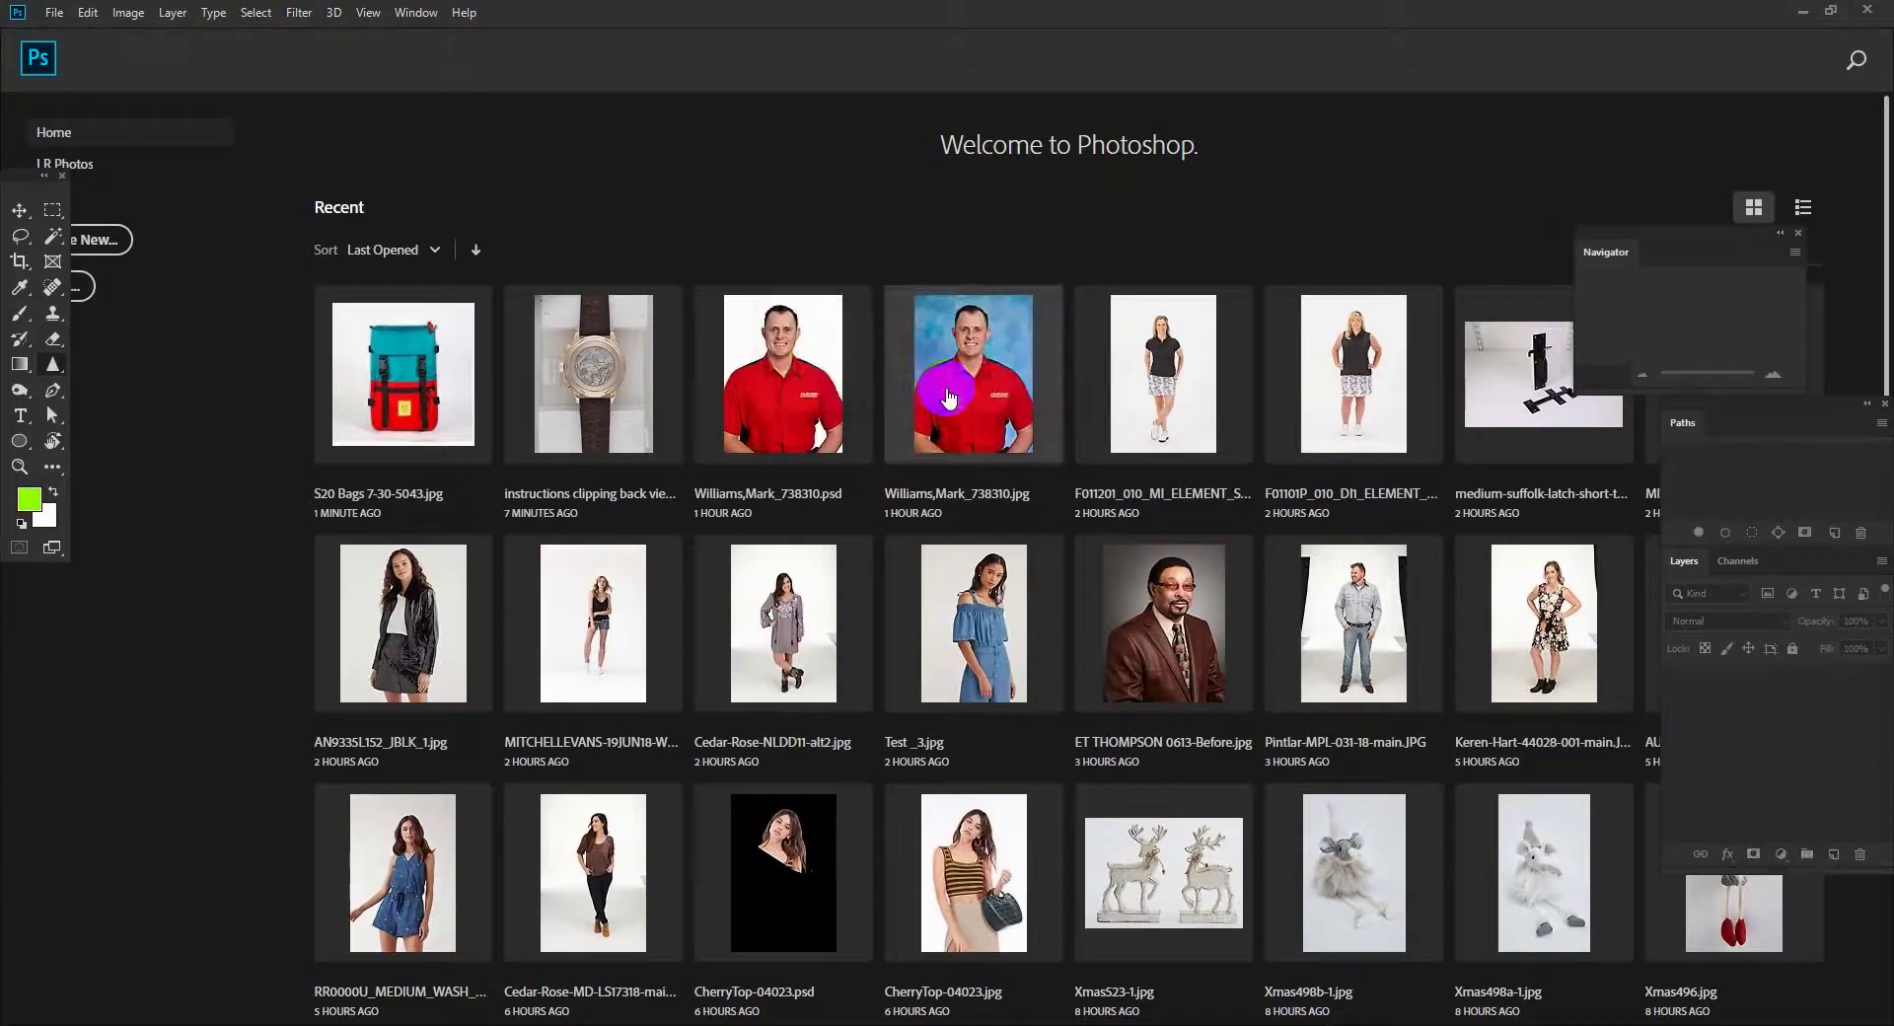
# - Open the watch photo instructions clipping back view - Copy.tif
pyautogui.click(1833, 10)
pyautogui.moveTo(260, 44); pyautogui.dragTo(801, 39)
pyautogui.click(1036, 534)
# - Smudge the blemishes on the gold bezel above the PERPETUAL CHRONO engraving with the Smudge tool, using a 16 px brush at 37% strength
pyautogui.scroll(8, 1036, 538)
pyautogui.click(55, 367)
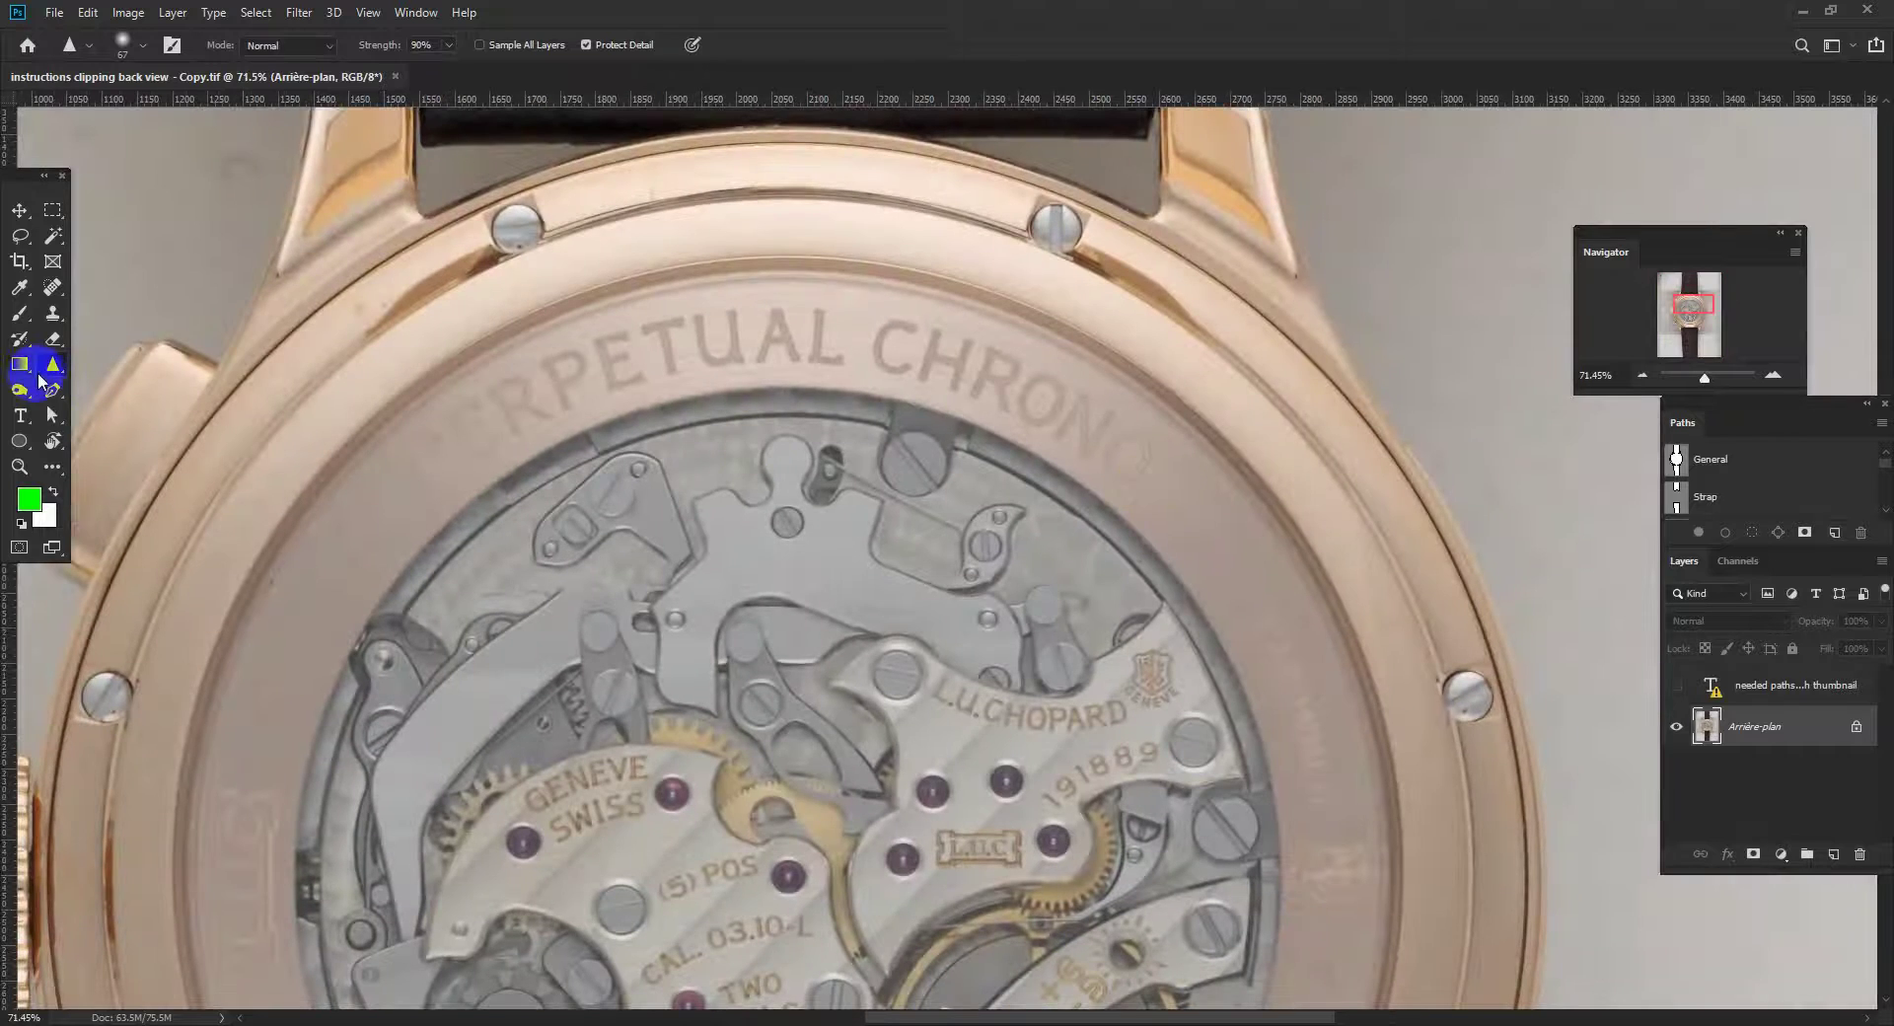
pyautogui.click(139, 402)
pyautogui.scroll(6, 768, 314)
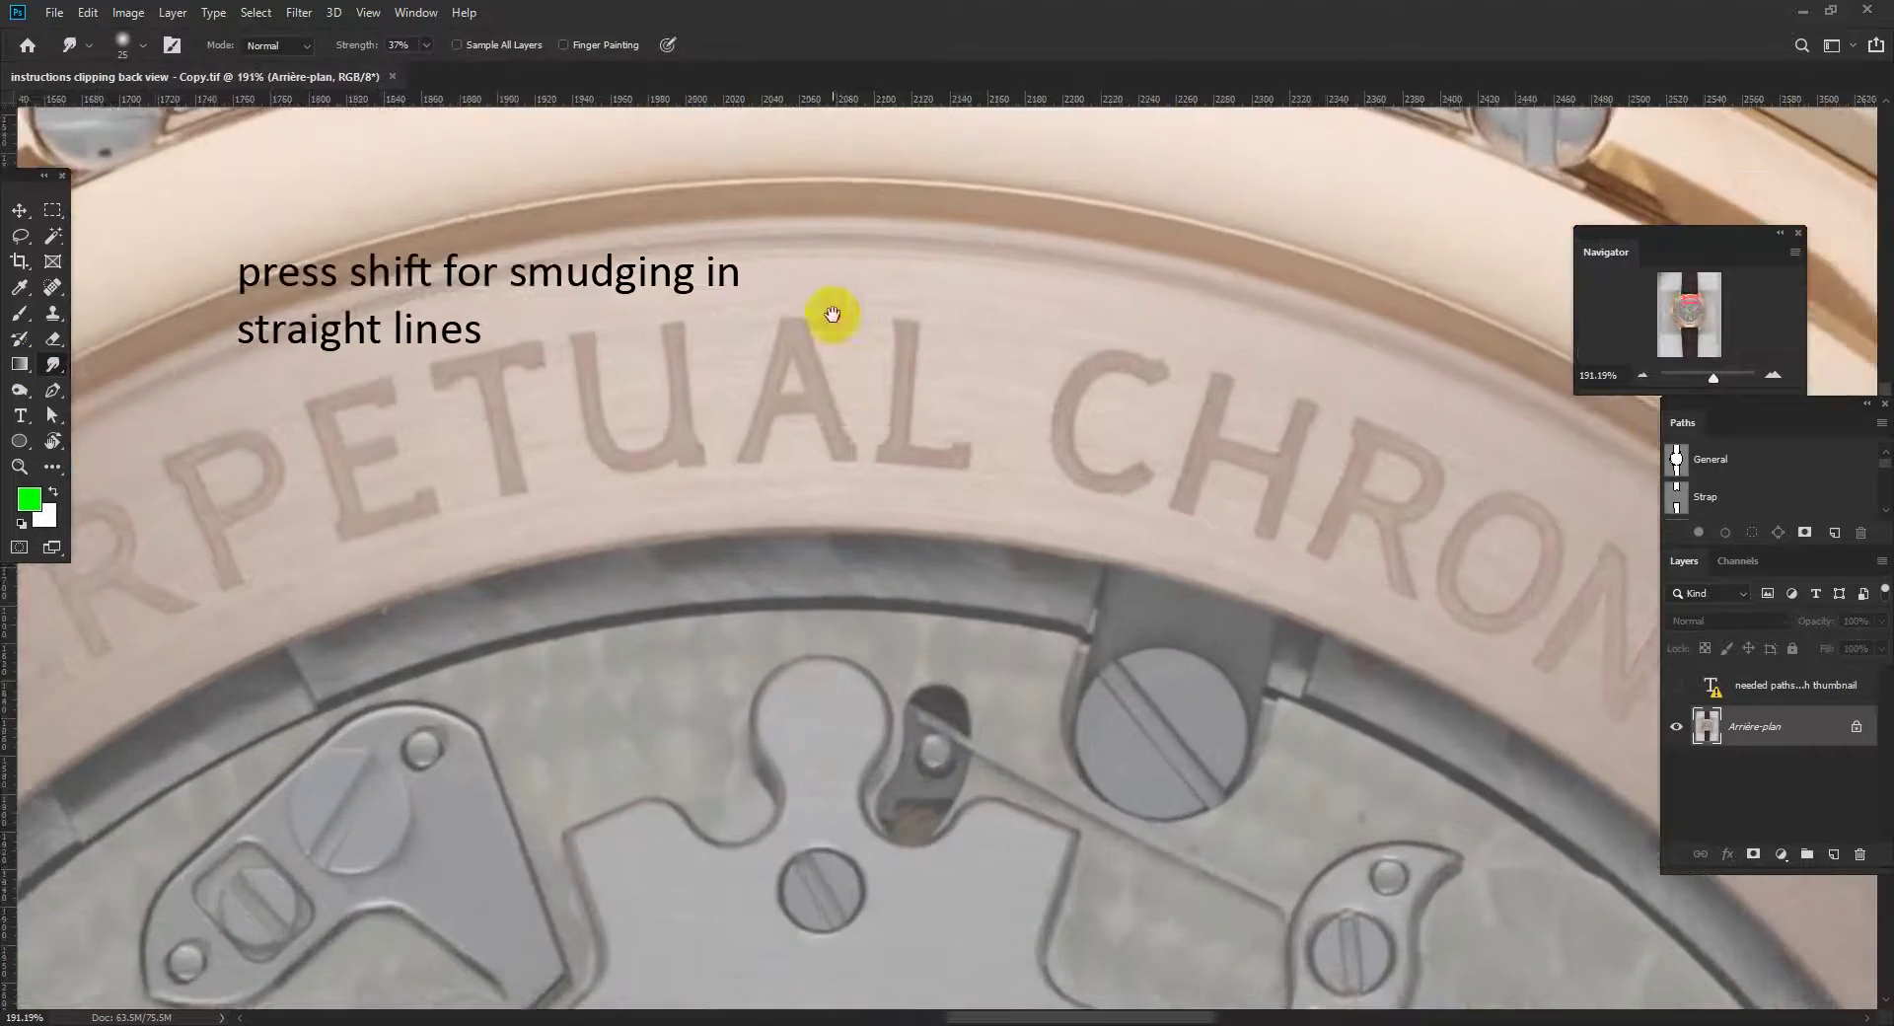
pyautogui.moveTo(552, 129); pyautogui.dragTo(676, 482)
pyautogui.scroll(3, 534, 416)
pyautogui.moveTo(571, 427); pyautogui.dragTo(556, 430)
pyautogui.moveTo(655, 396)
pyautogui.mouseDown()
pyautogui.moveTo(719, 376)
pyautogui.moveTo(608, 435)
pyautogui.moveTo(719, 405)
pyautogui.moveTo(602, 424)
pyautogui.mouseUp()
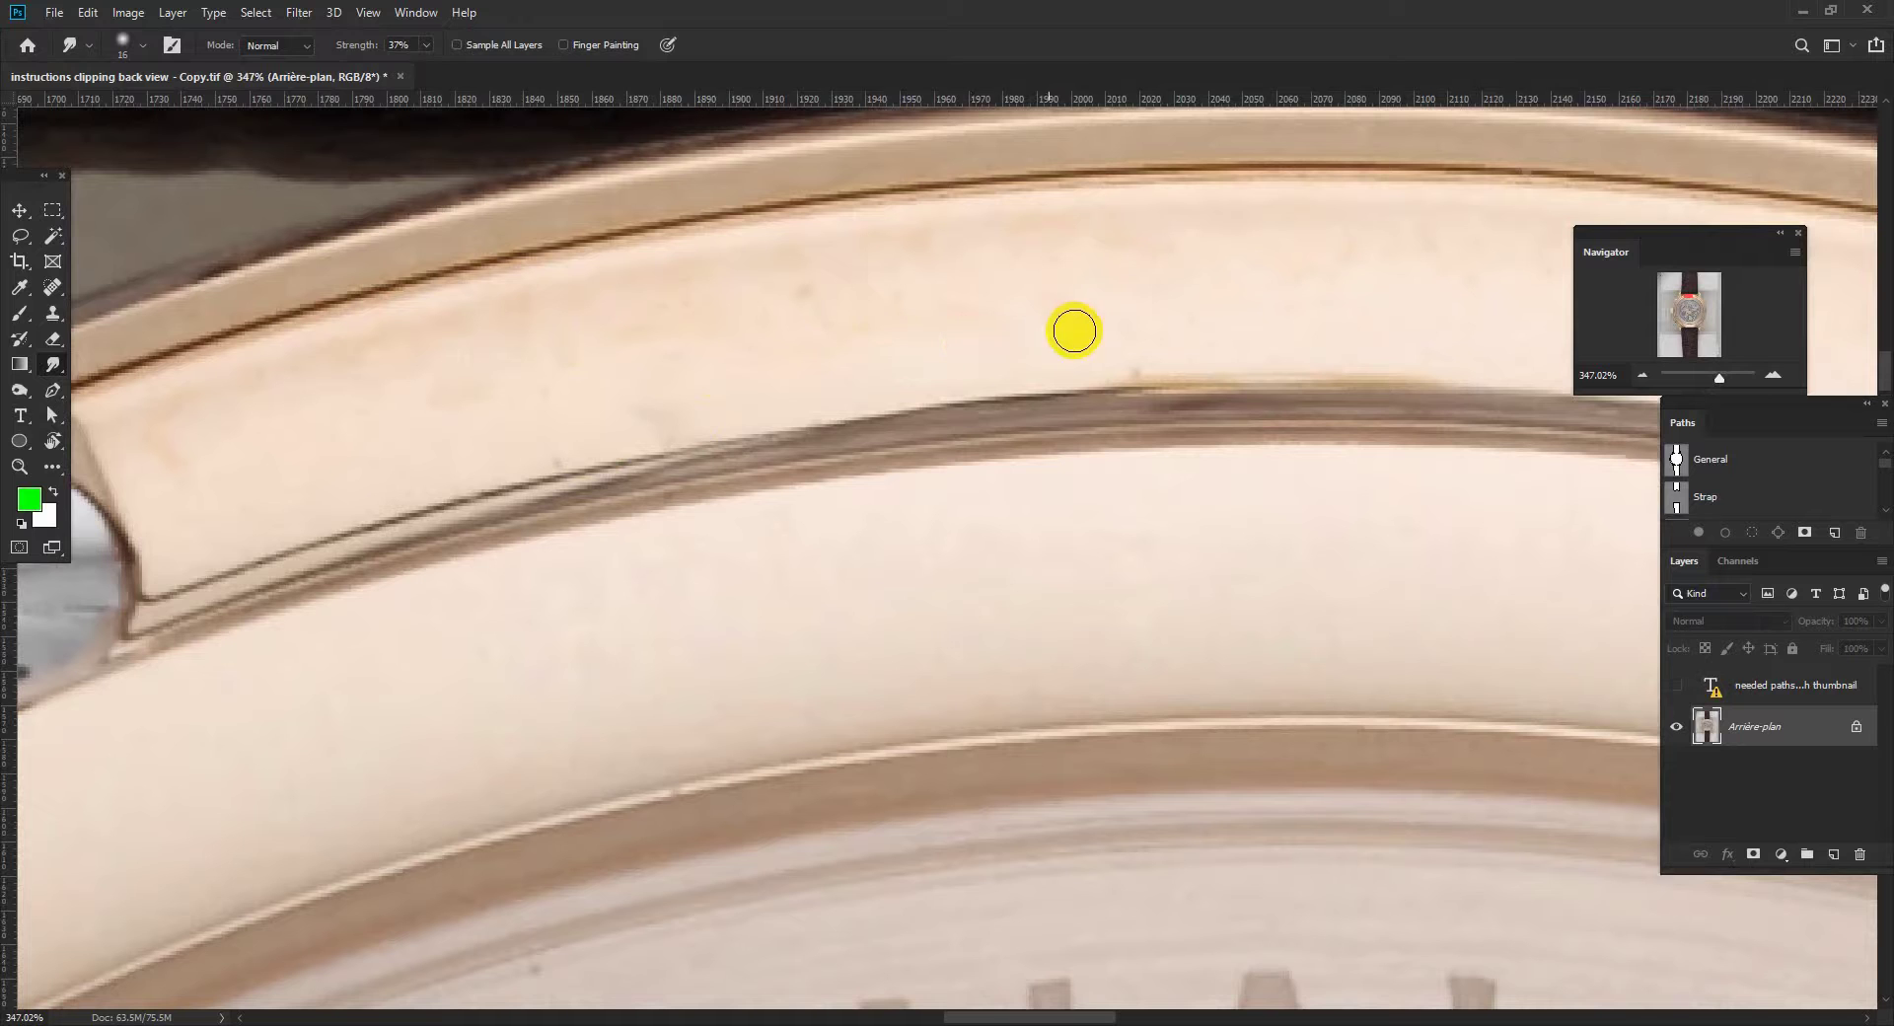
pyautogui.moveTo(912, 397); pyautogui.dragTo(842, 399)
# - Smudge out the dark speck on the engraved inner ring at the watch's lower right, using a 9 px brush at 50% strength
pyautogui.moveTo(1078, 487); pyautogui.dragTo(299, 358)
pyautogui.moveTo(1015, 579); pyautogui.dragTo(465, 529)
pyautogui.moveTo(832, 884); pyautogui.dragTo(799, 952)
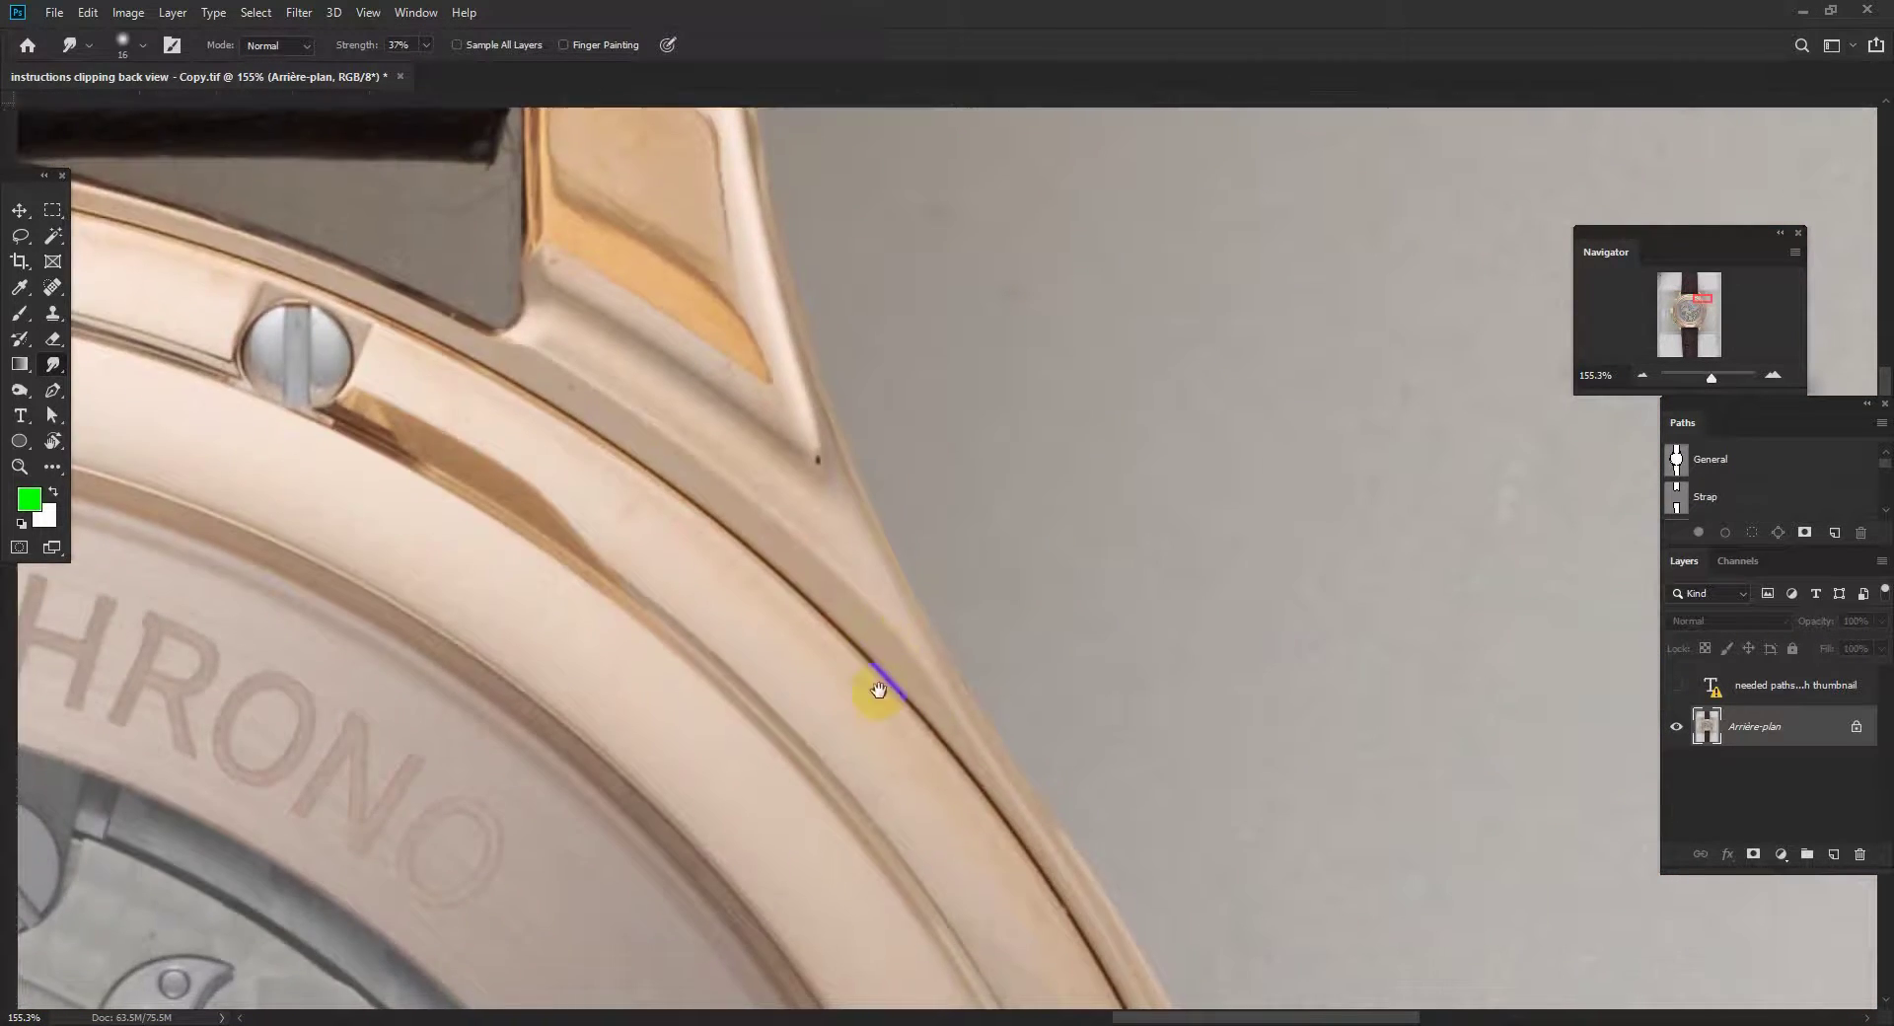
pyautogui.moveTo(884, 667); pyautogui.dragTo(895, 185)
pyautogui.moveTo(910, 806); pyautogui.dragTo(1045, 330)
pyautogui.moveTo(523, 753); pyautogui.dragTo(588, 756)
pyautogui.moveTo(560, 671); pyautogui.dragTo(546, 669)
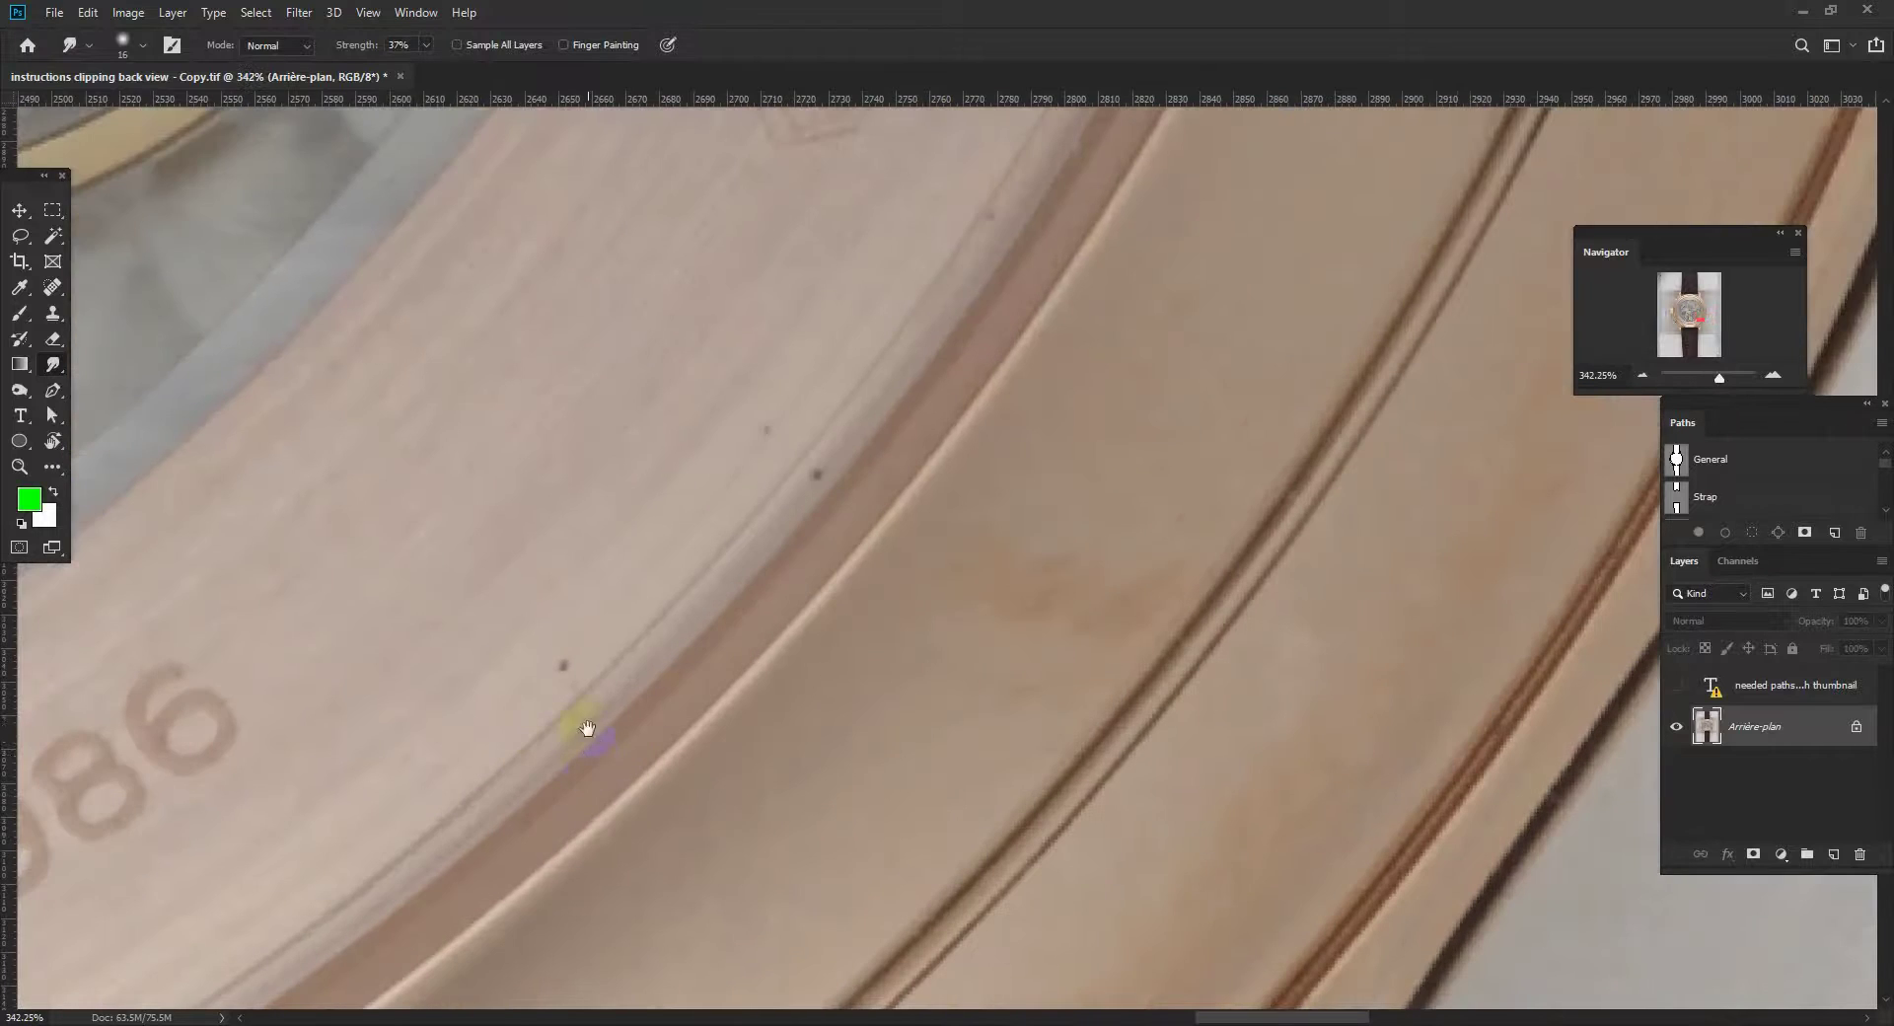
pyautogui.keyDown('shift'); pyautogui.rightClick(546, 670); pyautogui.keyUp('shift')
pyautogui.click(522, 680)
pyautogui.moveTo(640, 685); pyautogui.dragTo(631, 683)
pyautogui.scroll(2, 560, 691)
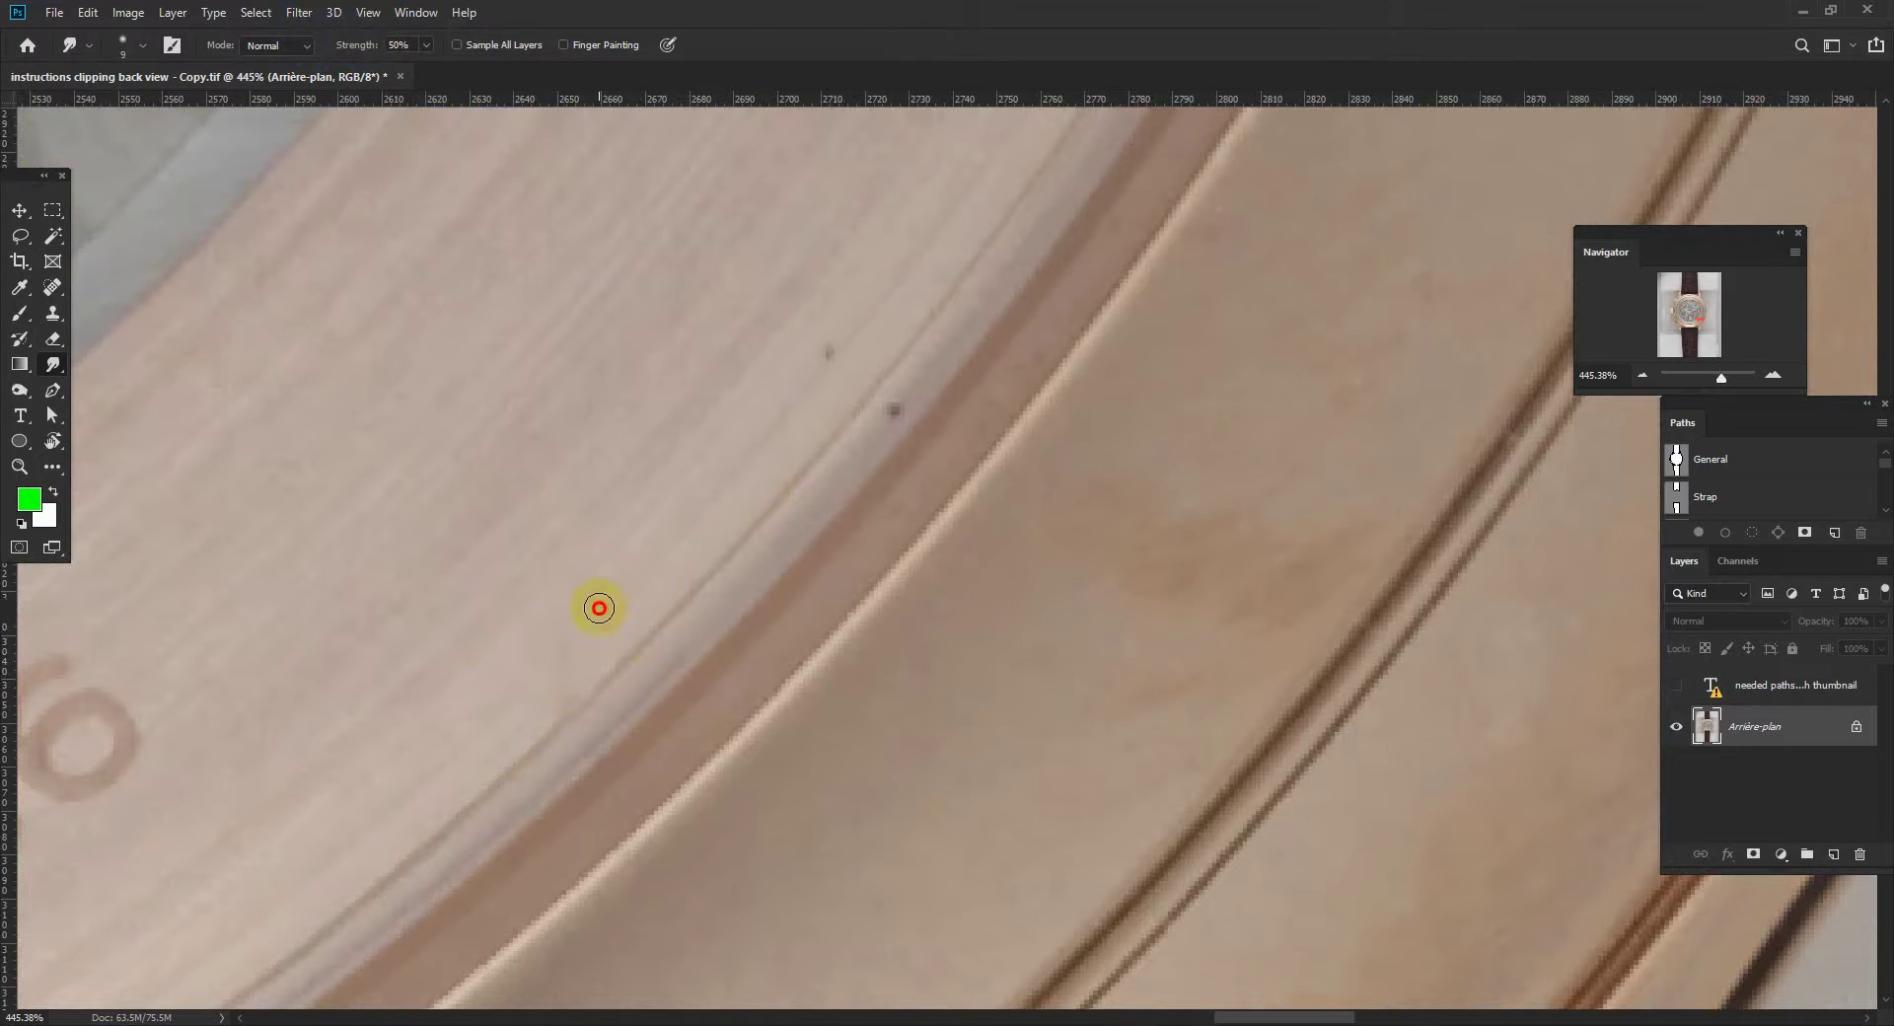
# - Smooth the discoloured gold bezel surface between the grooves below the right-hand screw with a 17 px smudge brush
pyautogui.moveTo(658, 746); pyautogui.dragTo(577, 744)
pyautogui.moveTo(1343, 355); pyautogui.dragTo(1068, 698)
pyautogui.moveTo(922, 685); pyautogui.dragTo(926, 694)
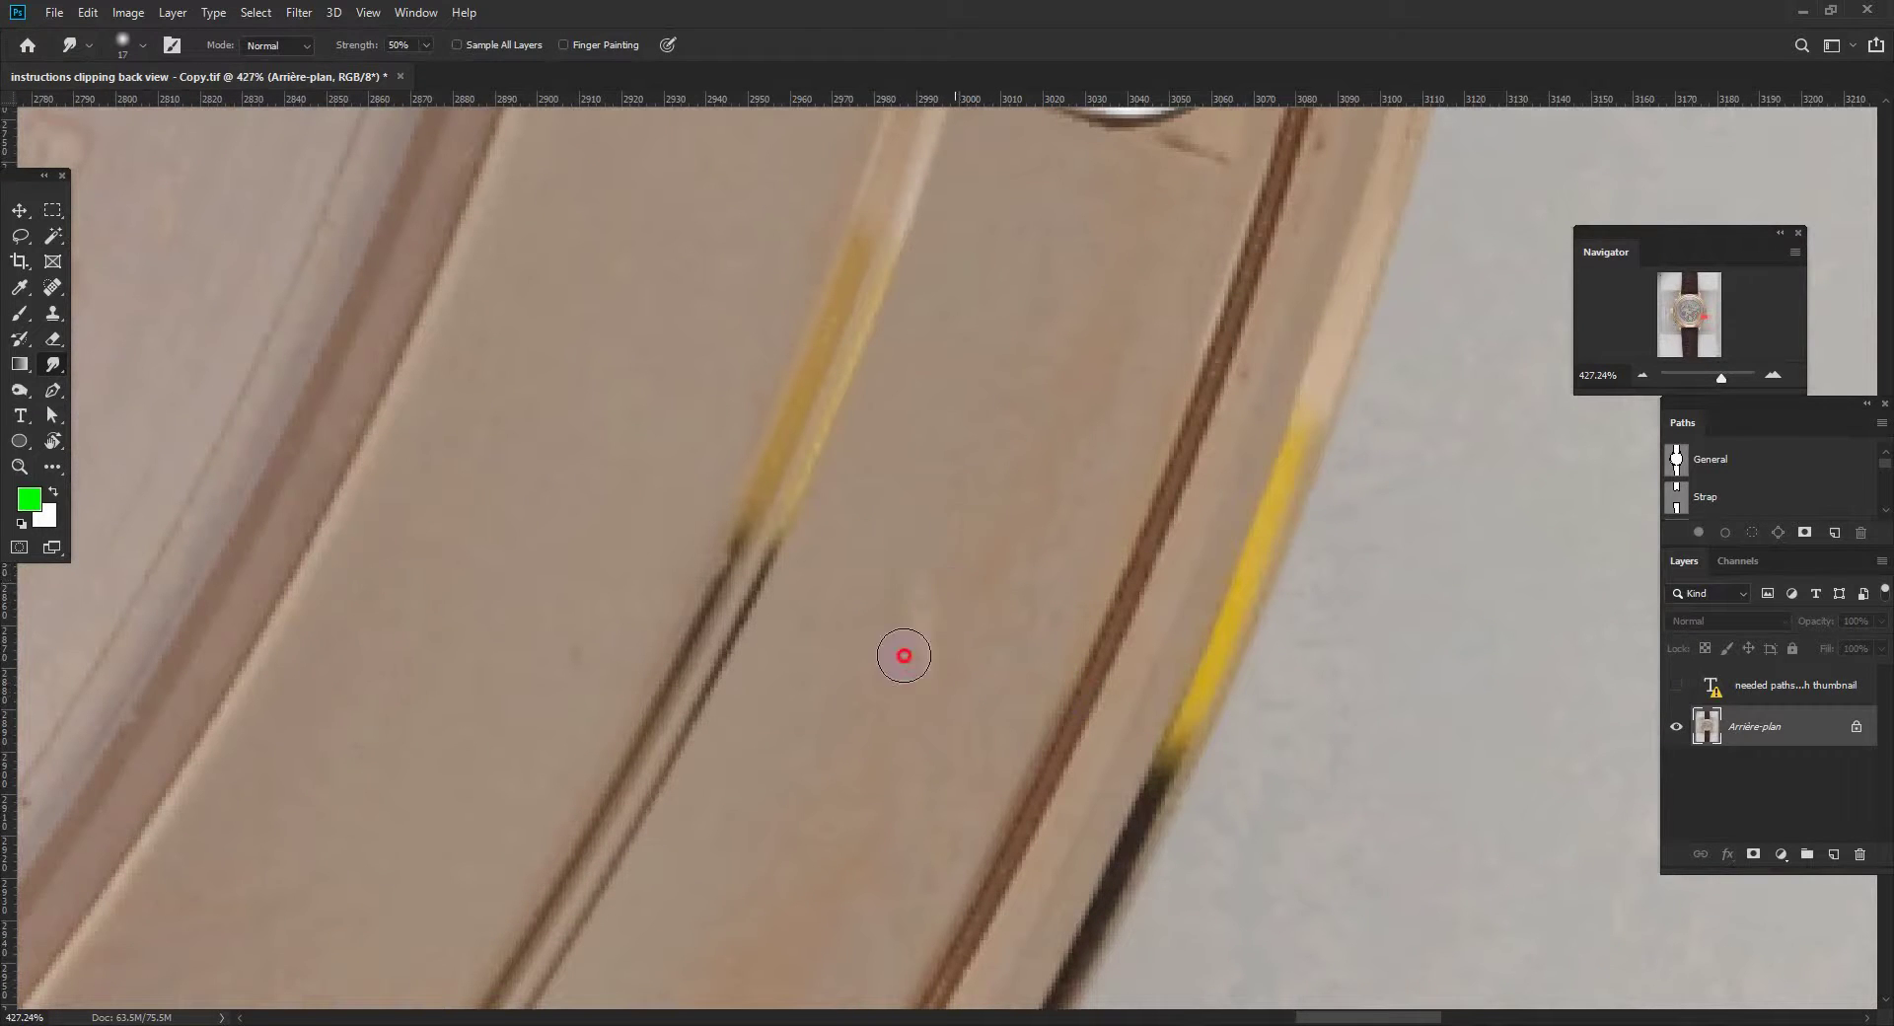
# - Smudge the lower half of the right-hand screw's head with a 10 px brush, undoing the first stroke
pyautogui.moveTo(1118, 174); pyautogui.dragTo(1024, 549)
pyautogui.moveTo(1006, 461)
pyautogui.mouseDown()
pyautogui.moveTo(1029, 448)
pyautogui.moveTo(943, 382)
pyautogui.mouseUp()
pyautogui.hotkey('ctrl', 'z')
pyautogui.moveTo(1029, 446)
pyautogui.mouseDown()
pyautogui.moveTo(997, 427)
pyautogui.moveTo(993, 443)
pyautogui.moveTo(966, 409)
pyautogui.moveTo(1034, 435)
pyautogui.moveTo(980, 444)
pyautogui.moveTo(1091, 452)
pyautogui.moveTo(999, 432)
pyautogui.moveTo(946, 379)
pyautogui.moveTo(1038, 444)
pyautogui.moveTo(1018, 460)
pyautogui.moveTo(968, 408)
pyautogui.moveTo(989, 447)
pyautogui.moveTo(1058, 446)
pyautogui.moveTo(987, 415)
pyautogui.mouseUp()
pyautogui.moveTo(1052, 449)
pyautogui.mouseDown()
pyautogui.moveTo(962, 384)
pyautogui.moveTo(990, 403)
pyautogui.mouseUp()
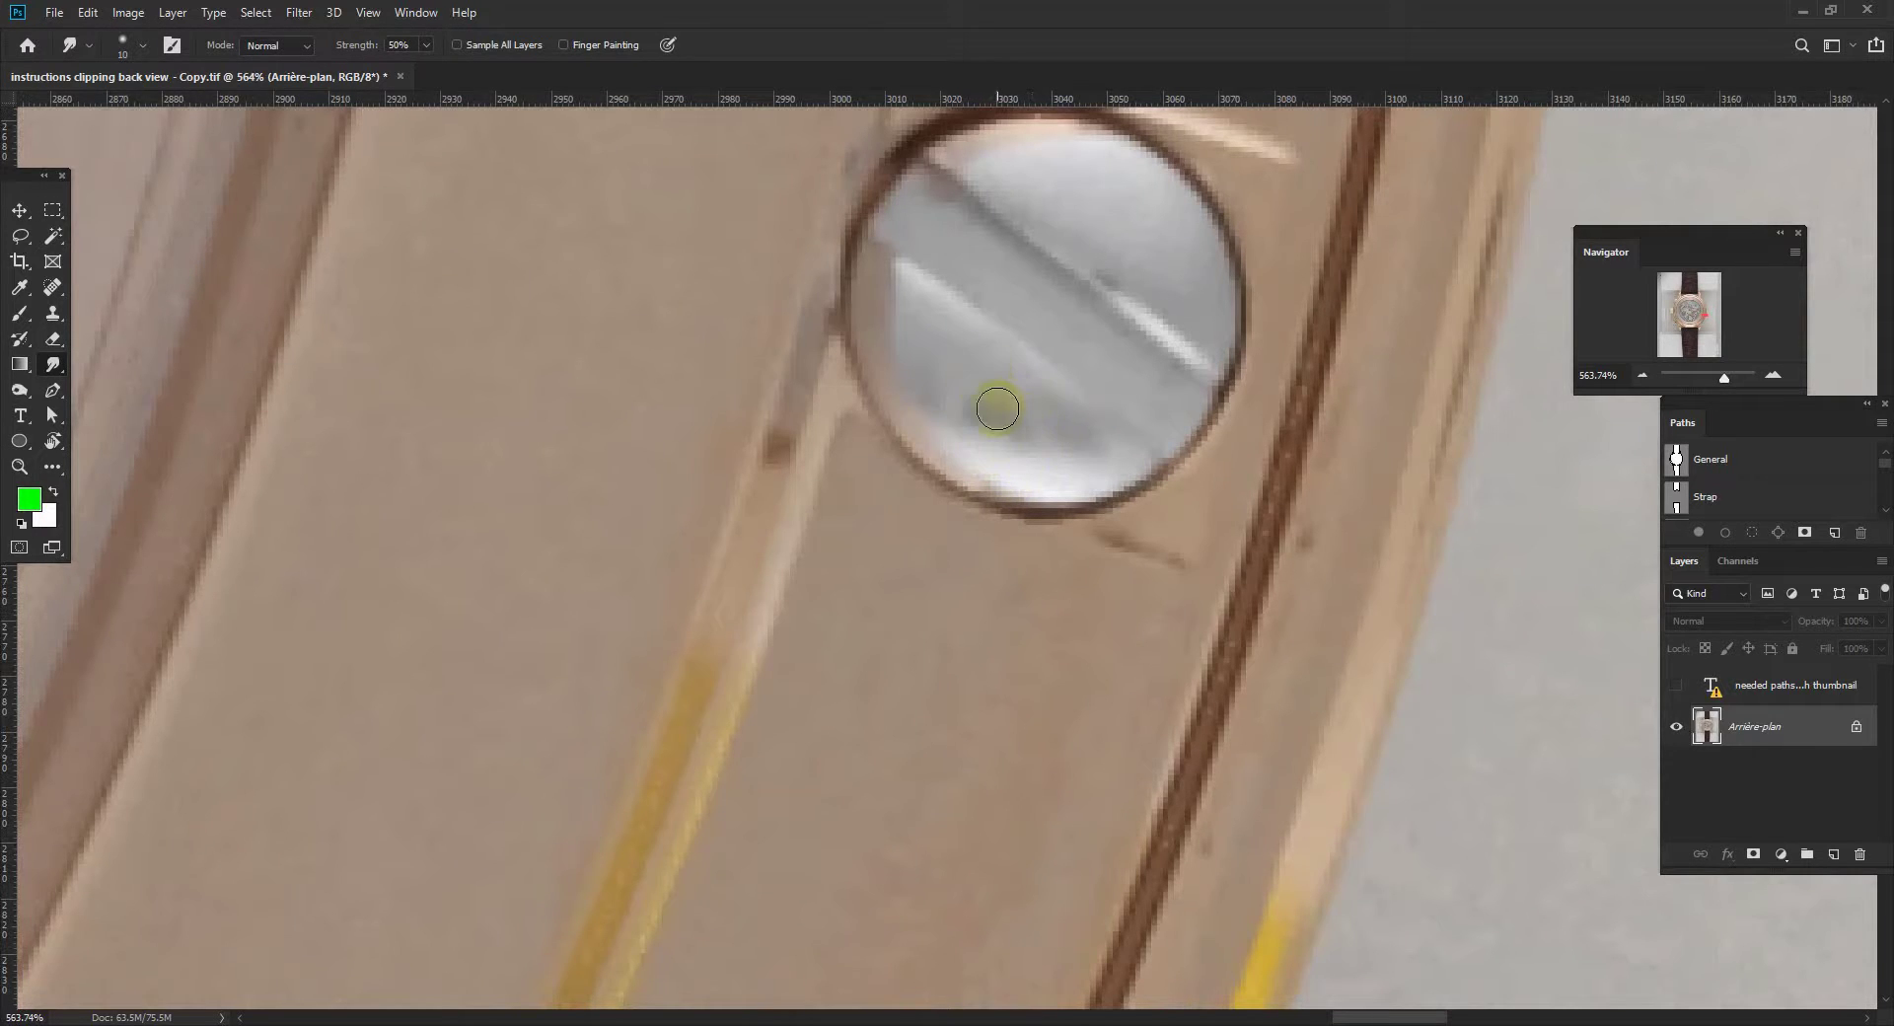
# - Examine the retouched screw and bezel, and the rest of the watch case up to the full watch
pyautogui.moveTo(1021, 552)
pyautogui.mouseDown()
pyautogui.moveTo(926, 566)
pyautogui.moveTo(1052, 933)
pyautogui.mouseUp()
pyautogui.moveTo(1044, 203); pyautogui.dragTo(1268, 901)
pyautogui.moveTo(79, 173); pyautogui.dragTo(666, 596)
pyautogui.moveTo(61, 595); pyautogui.dragTo(888, 532)
pyautogui.moveTo(1071, 352); pyautogui.dragTo(1145, 254)
pyautogui.moveTo(740, 996); pyautogui.dragTo(947, 617)
pyautogui.moveTo(1055, 651); pyautogui.dragTo(904, 385)
pyautogui.moveTo(904, 385); pyautogui.dragTo(972, 380)
# - Try smudging across the watch movement with a large brush at 50% strength, and undo the stroke
pyautogui.moveTo(941, 533)
pyautogui.mouseDown()
pyautogui.moveTo(663, 562)
pyautogui.moveTo(752, 592)
pyautogui.moveTo(758, 573)
pyautogui.moveTo(690, 549)
pyautogui.mouseUp()
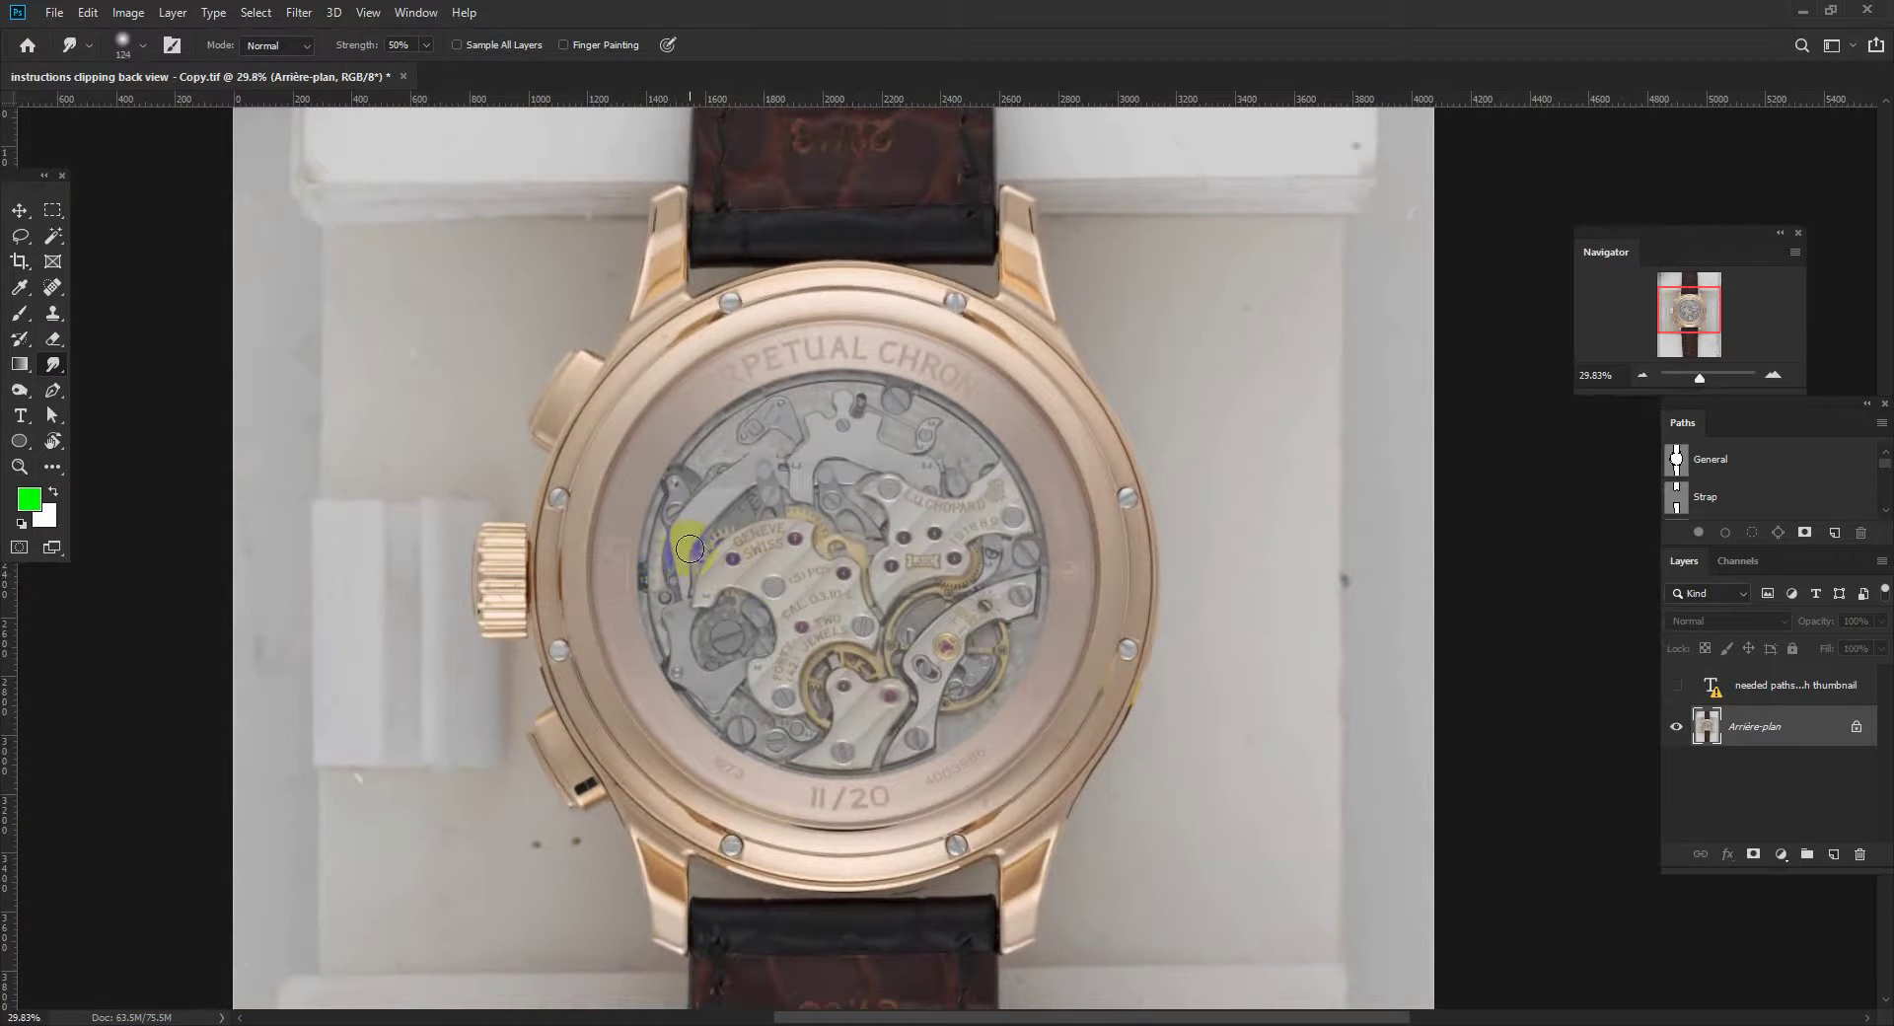
pyautogui.moveTo(676, 485); pyautogui.dragTo(678, 486)
pyautogui.moveTo(781, 570)
pyautogui.mouseDown()
pyautogui.moveTo(767, 496)
pyautogui.moveTo(793, 543)
pyautogui.mouseUp()
pyautogui.moveTo(634, 407)
pyautogui.mouseDown()
pyautogui.moveTo(641, 377)
pyautogui.moveTo(647, 559)
pyautogui.moveTo(930, 524)
pyautogui.moveTo(1162, 545)
pyautogui.moveTo(962, 599)
pyautogui.moveTo(852, 529)
pyautogui.moveTo(945, 509)
pyautogui.mouseUp()
pyautogui.hotkey('ctrl', 'z')
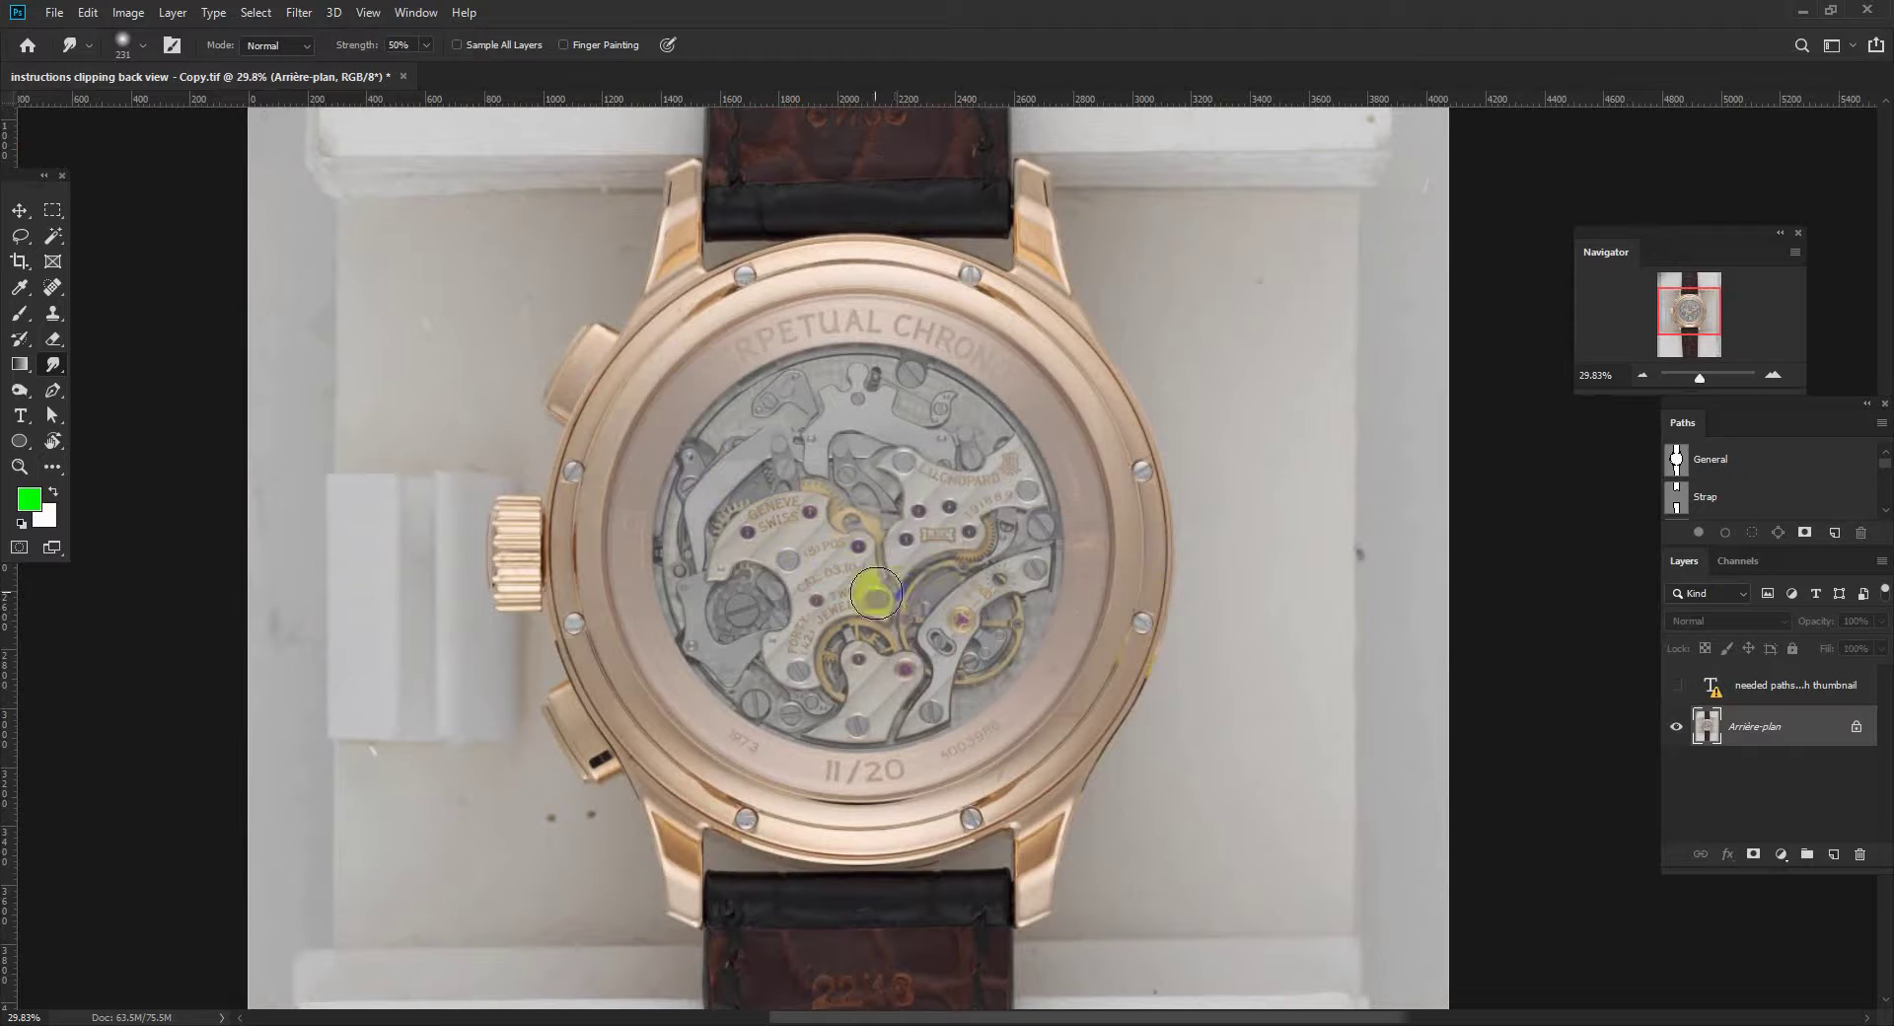
# - Smudge the watch movement and the PERPETUAL engraving above it with a 231 px brush at 50% strength
pyautogui.moveTo(683, 368)
pyautogui.mouseDown()
pyautogui.moveTo(799, 317)
pyautogui.moveTo(769, 702)
pyautogui.mouseUp()
pyautogui.moveTo(853, 356)
pyautogui.mouseDown()
pyautogui.moveTo(858, 471)
pyautogui.moveTo(910, 472)
pyautogui.moveTo(896, 388)
pyautogui.moveTo(875, 512)
pyautogui.moveTo(895, 604)
pyautogui.moveTo(899, 525)
pyautogui.moveTo(907, 584)
pyautogui.mouseUp()
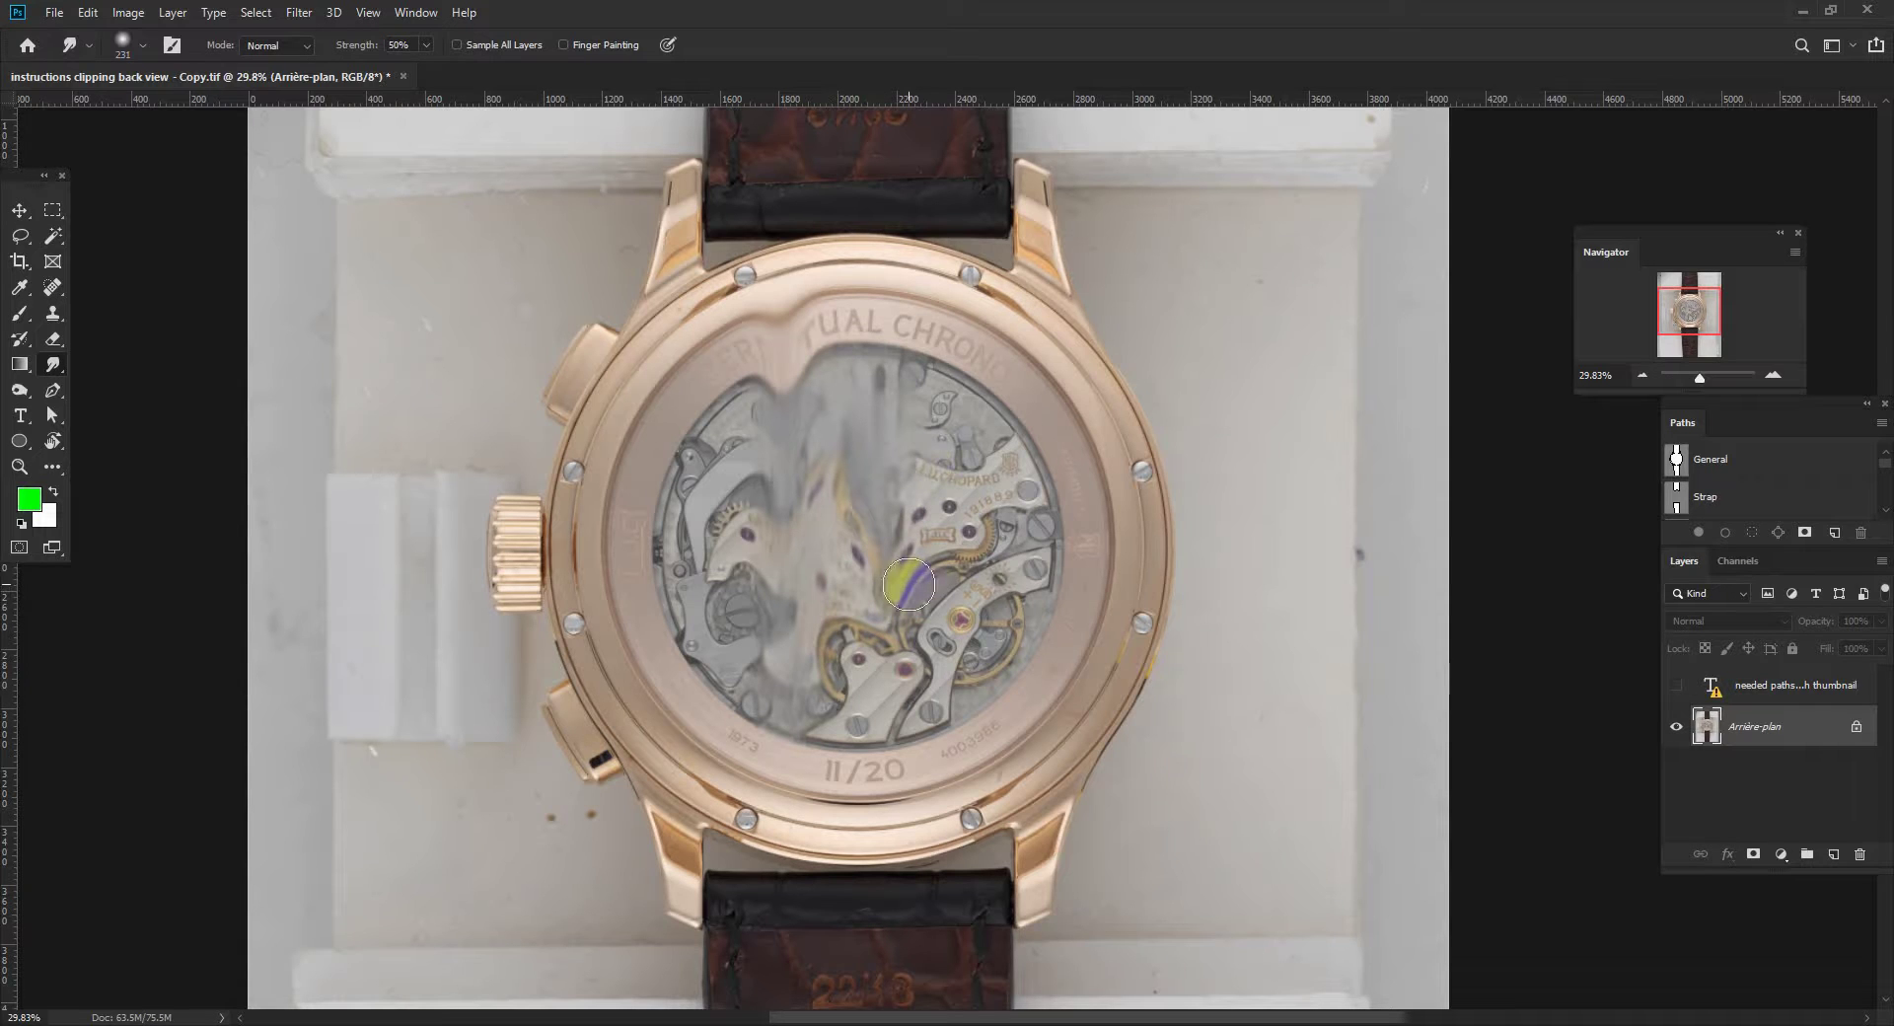